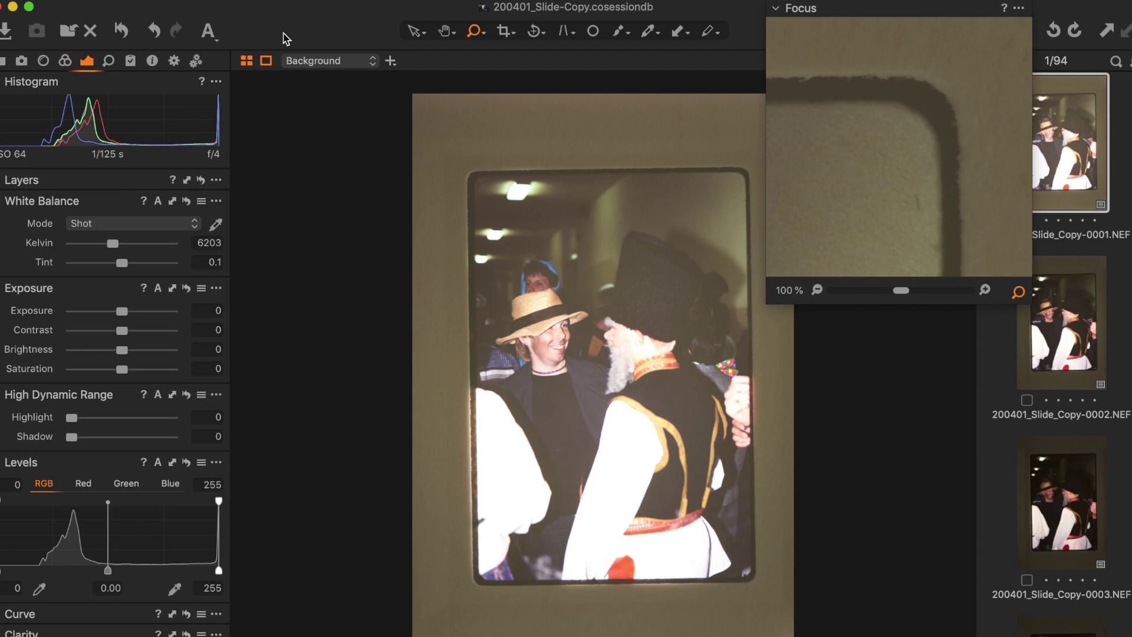
{"action": "key", "text": "Down"}
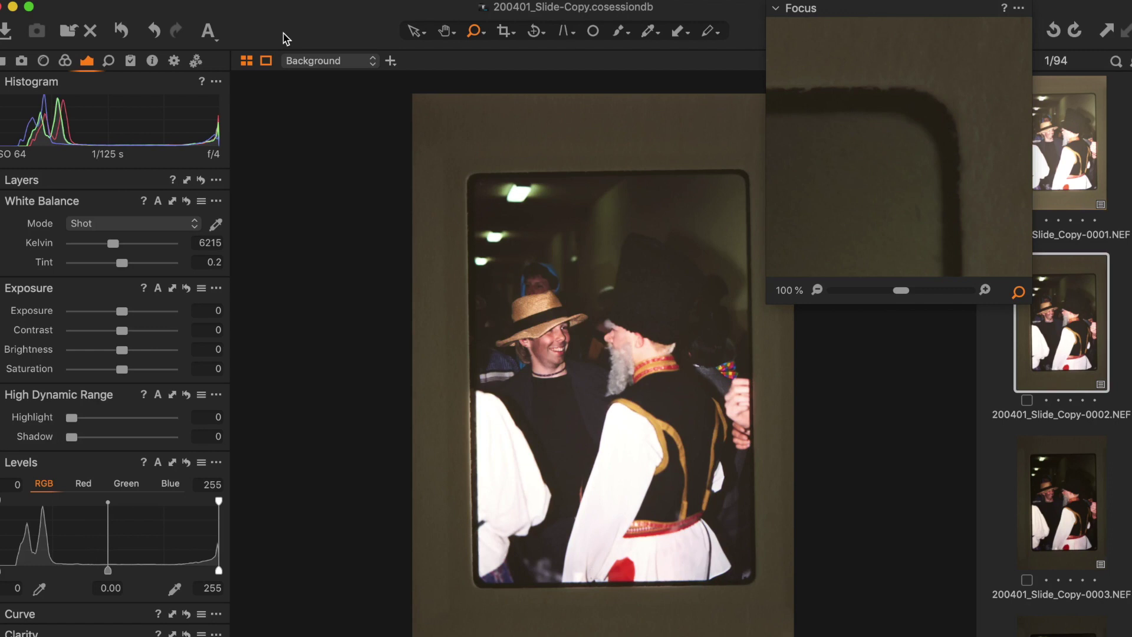
{"action": "key", "text": "Down"}
{"action": "key", "text": "Down"}
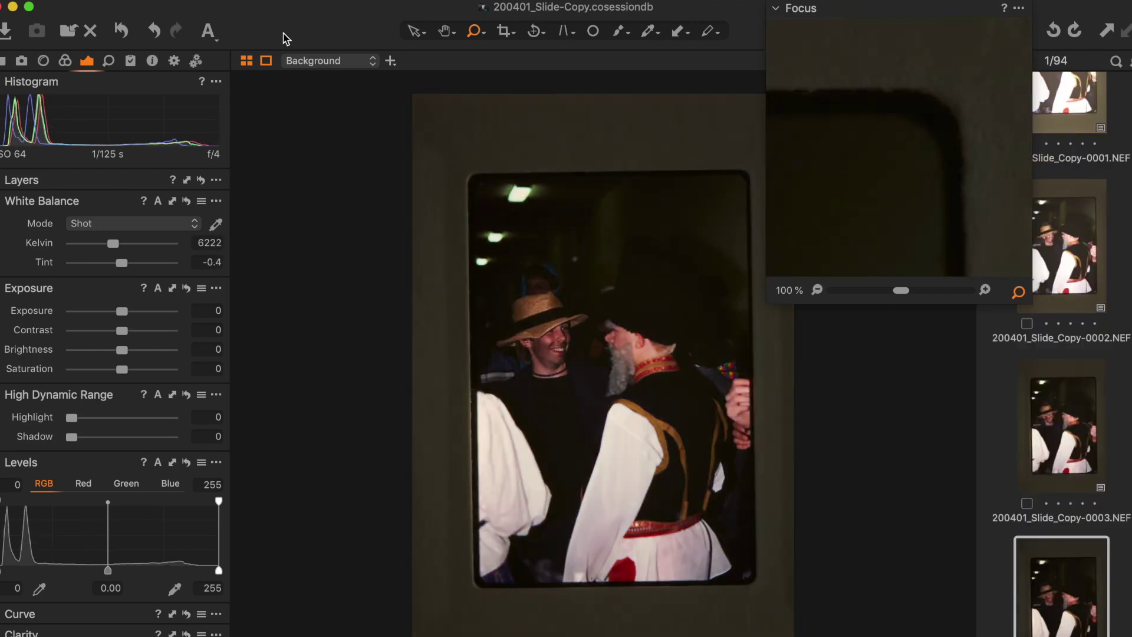
{"action": "scroll", "coordinate": [1026, 525], "scroll_direction": "down", "scroll_amount": 4}
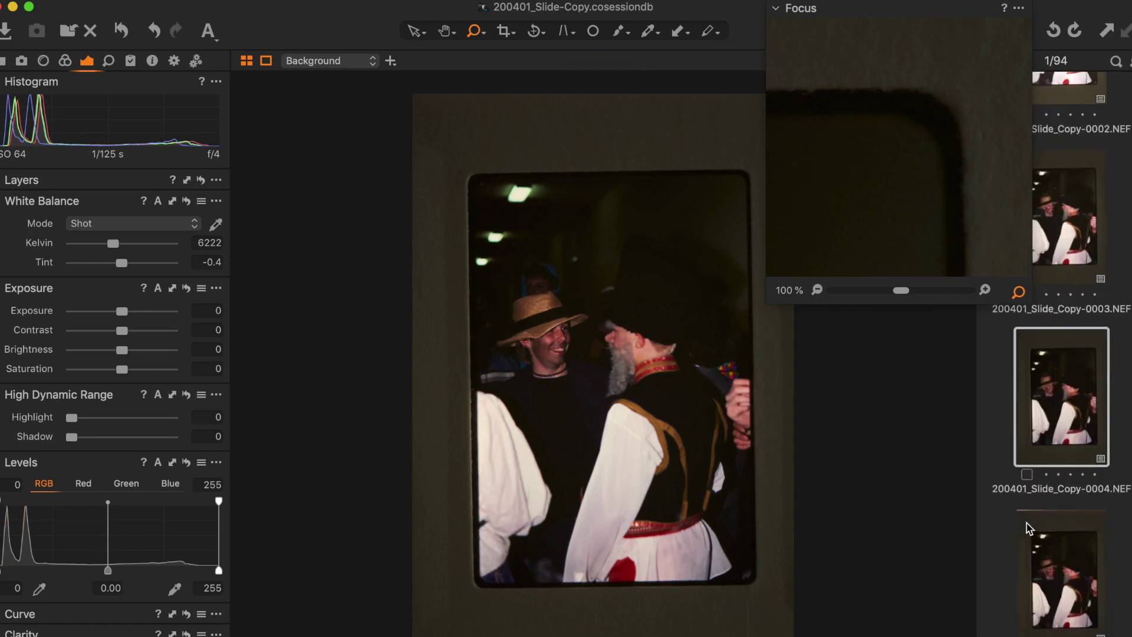
{"action": "left_click", "coordinate": [1039, 547]}
{"action": "key", "text": "Up"}
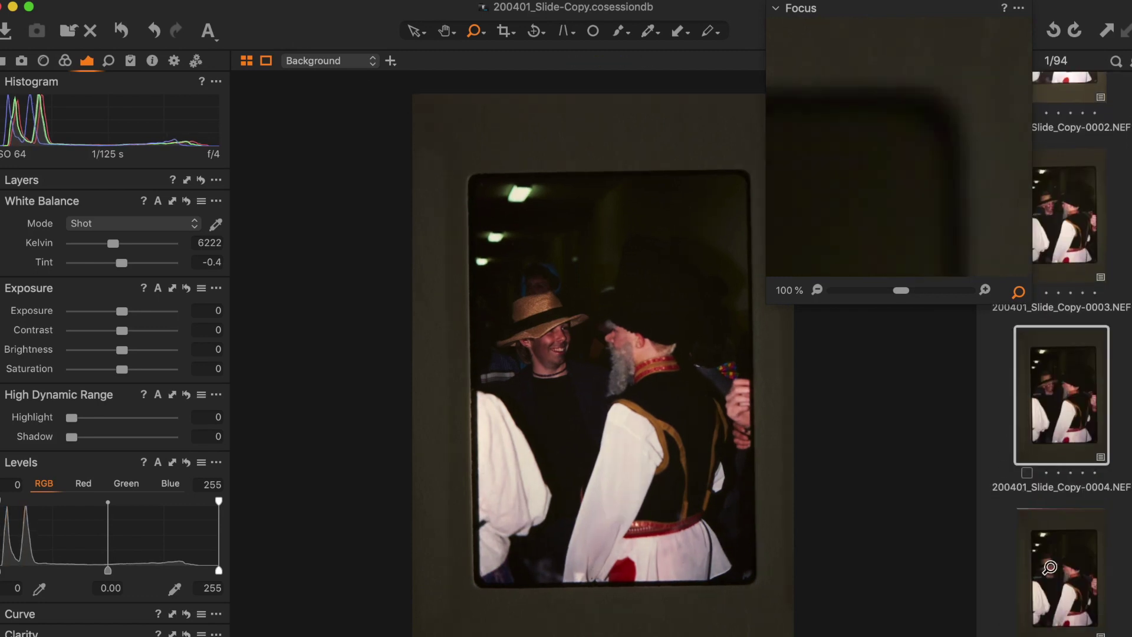
{"action": "key", "text": "Up"}
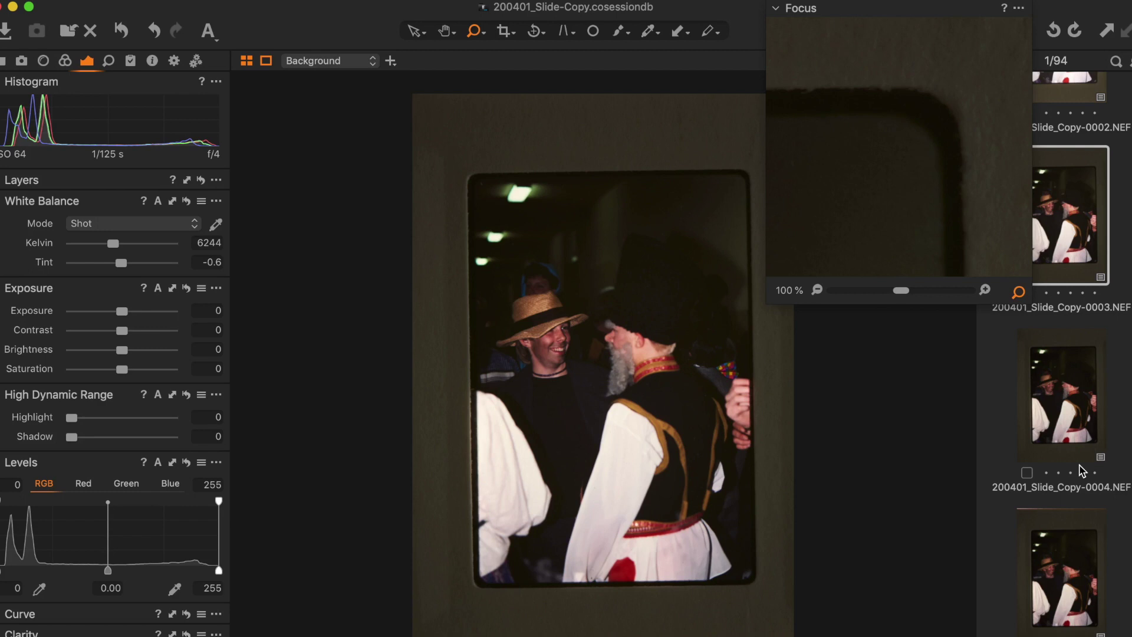
{"action": "key", "text": "Up"}
{"action": "key", "text": "Up"}
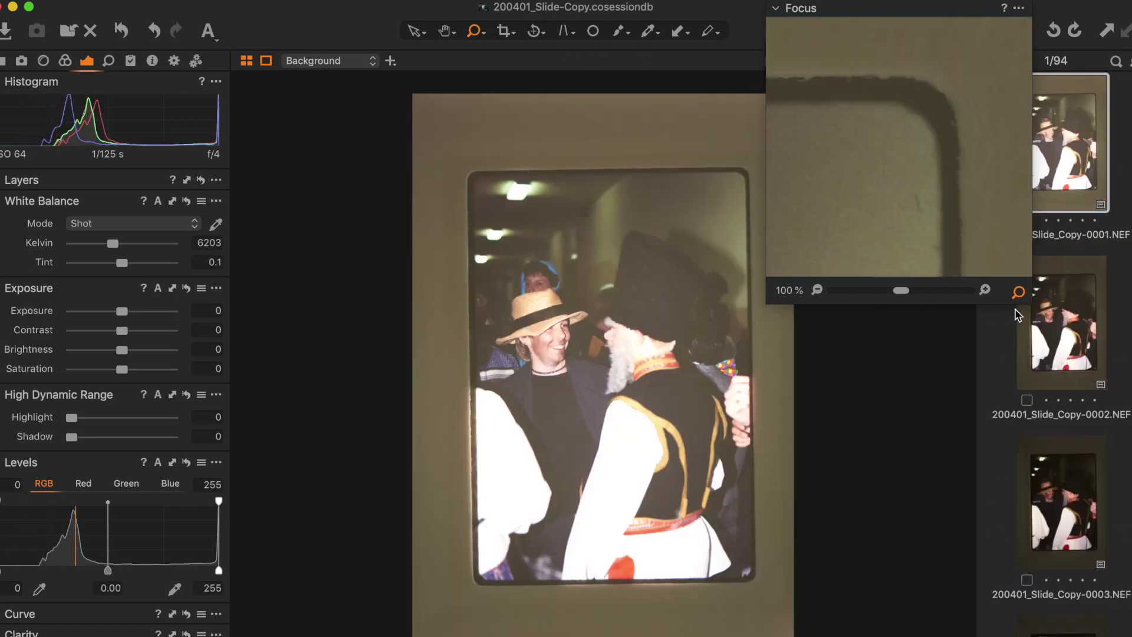
{"action": "left_click", "coordinate": [469, 170]}
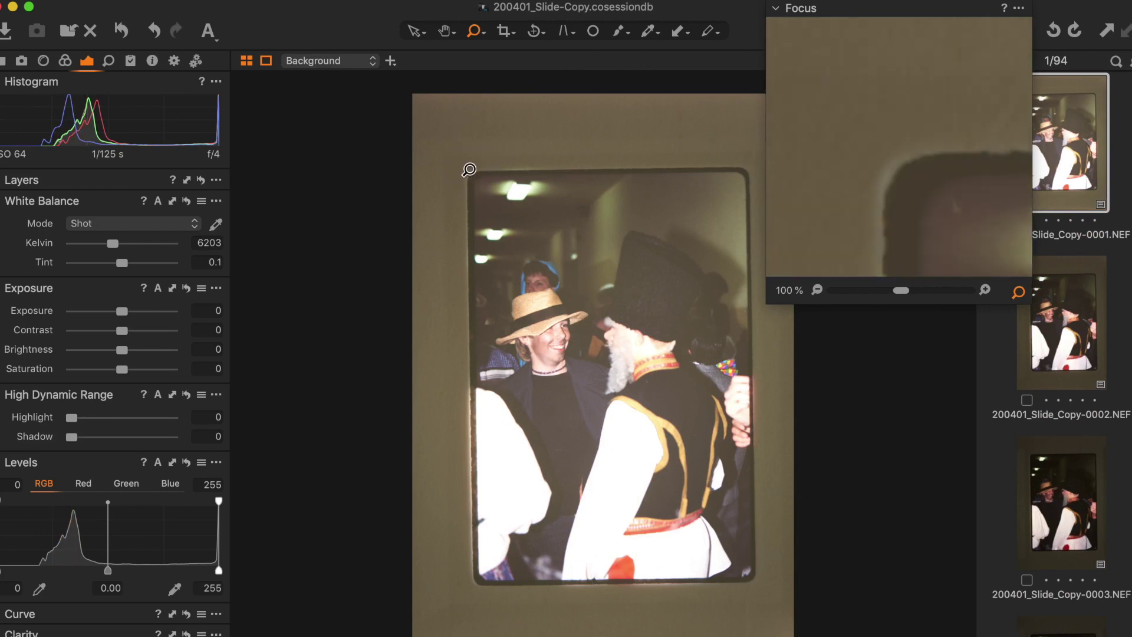
{"action": "left_click", "coordinate": [480, 583]}
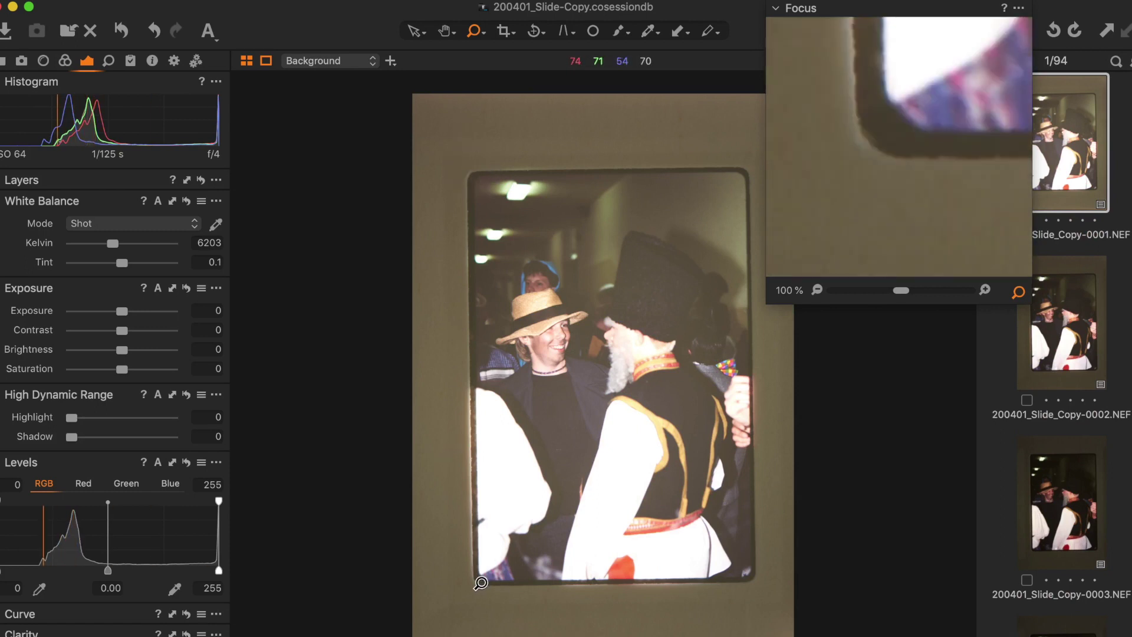
{"action": "left_click", "coordinate": [755, 581]}
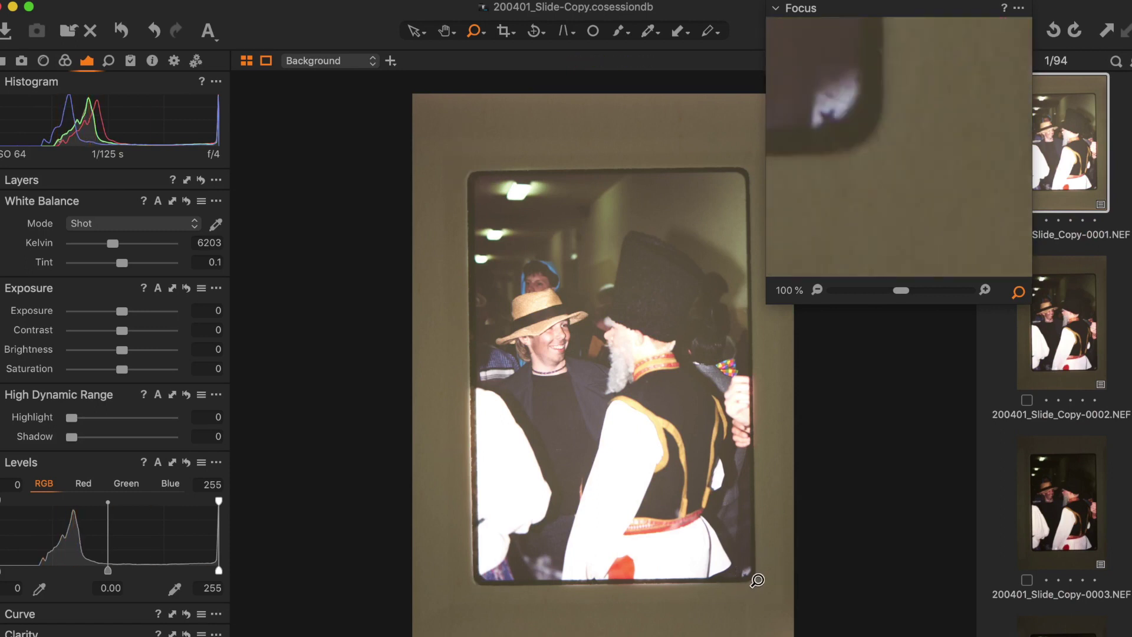
{"action": "left_click", "coordinate": [740, 175]}
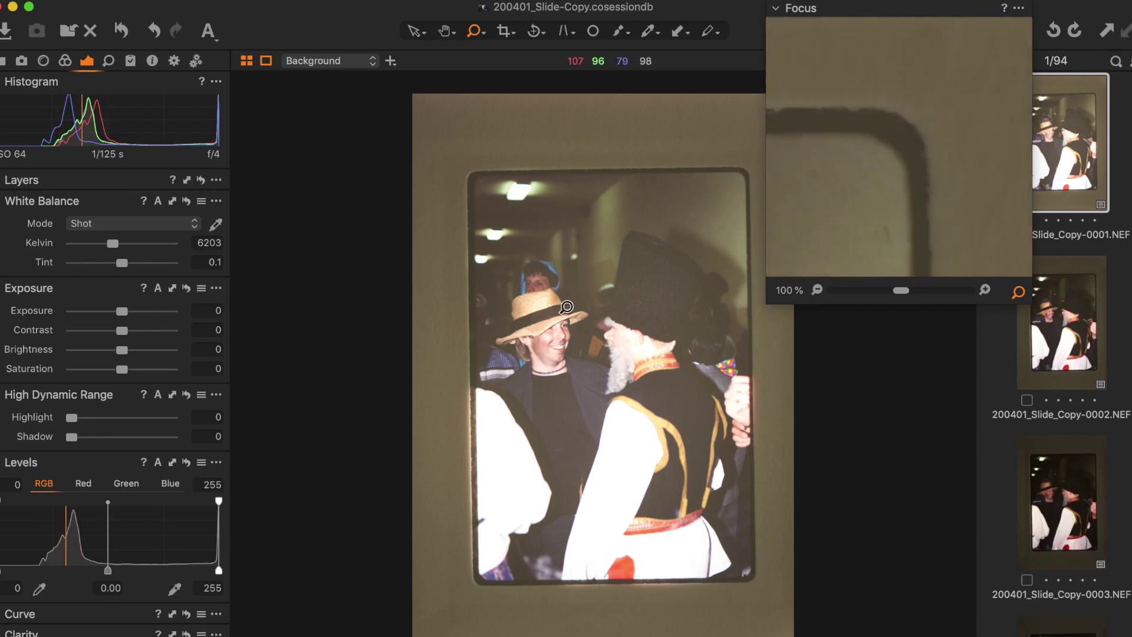
{"action": "left_click", "coordinate": [554, 332]}
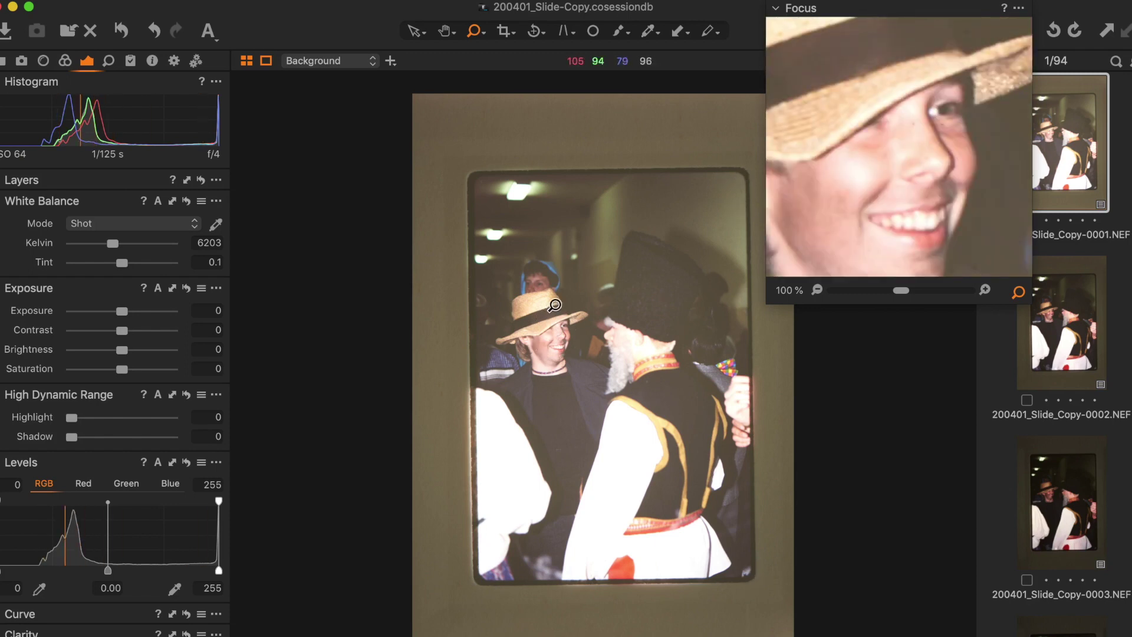
{"action": "left_click", "coordinate": [553, 305]}
{"action": "left_click", "coordinate": [541, 277]}
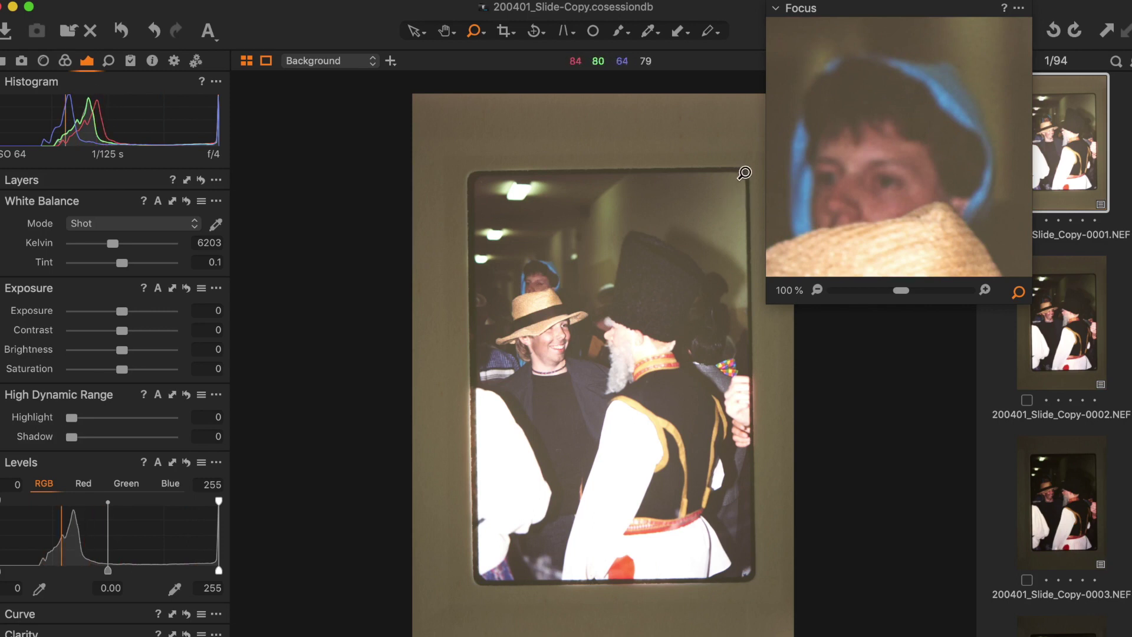
{"action": "left_click", "coordinate": [742, 173]}
- Move to slide copy 0003 and auto-adjust it to 5793 K, exposure 0.66, levels 24–253
{"action": "key", "text": "Down"}
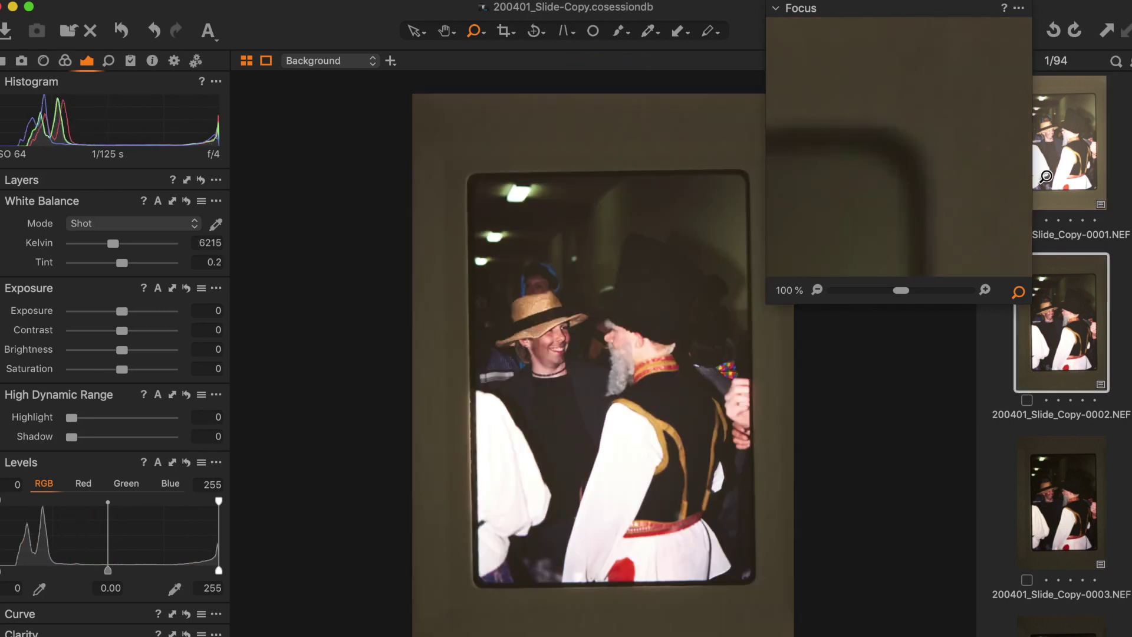
{"action": "key", "text": "Down"}
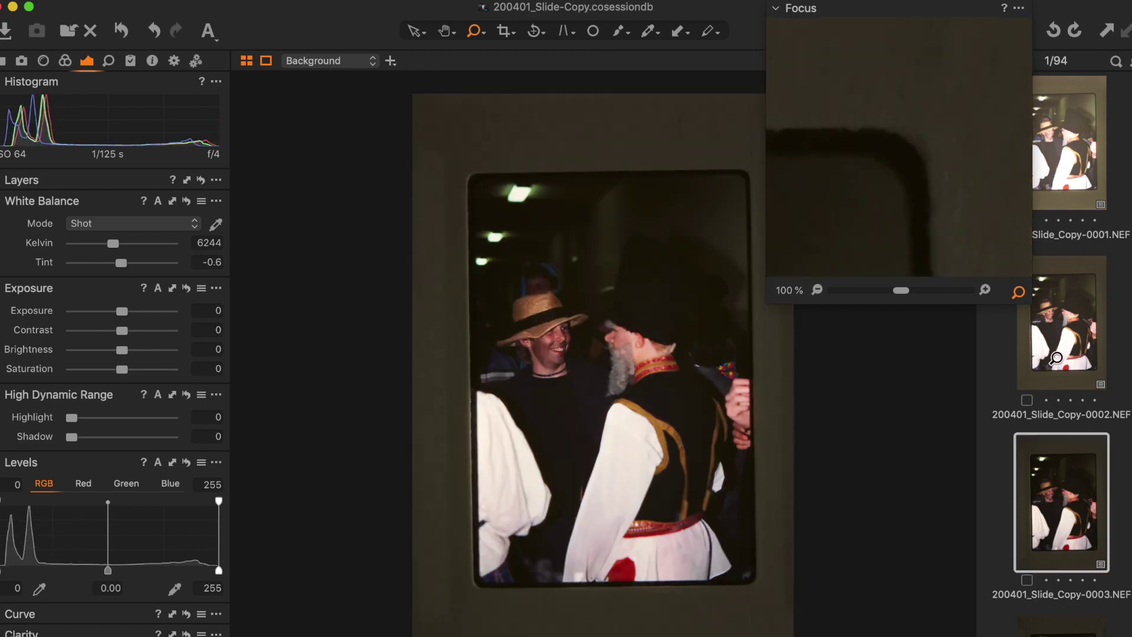
{"action": "key", "text": "Up"}
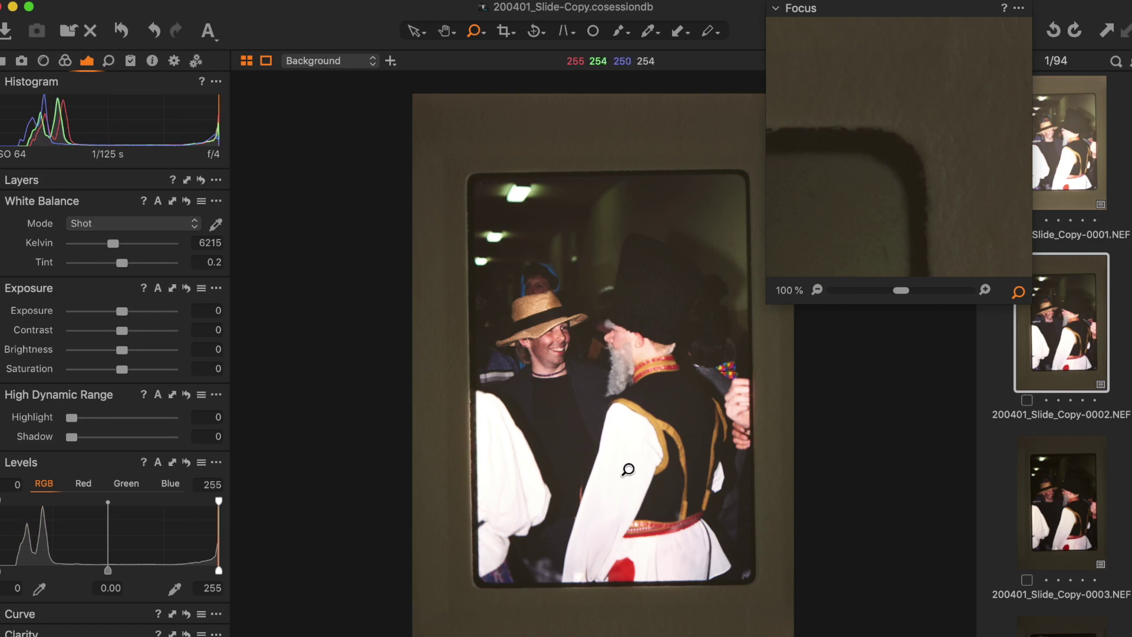
{"action": "key", "text": "Down"}
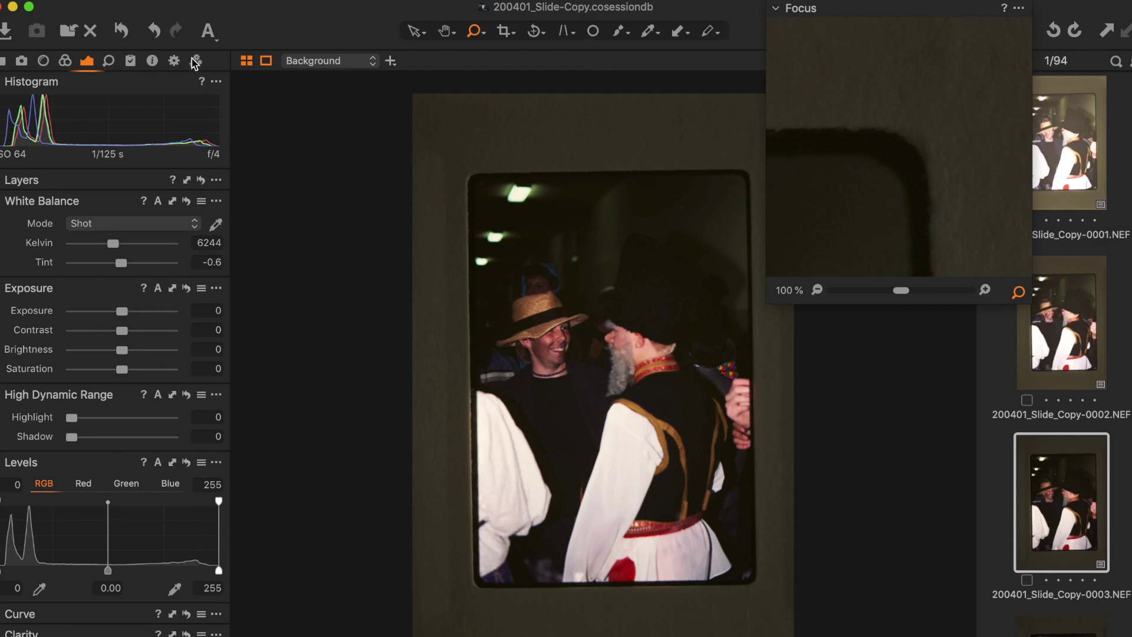
{"action": "left_click", "coordinate": [210, 35]}
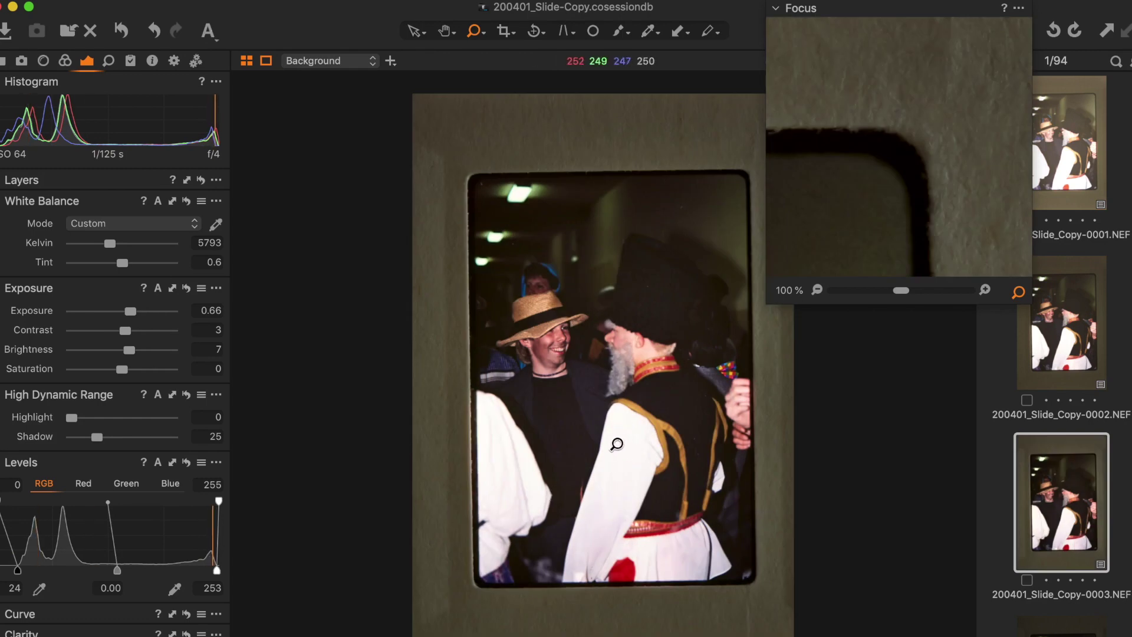
- Set slide copy 0003's Contrast to 0
{"action": "left_click", "coordinate": [201, 330]}
{"action": "type", "text": "0"}
{"action": "key", "text": "Return"}
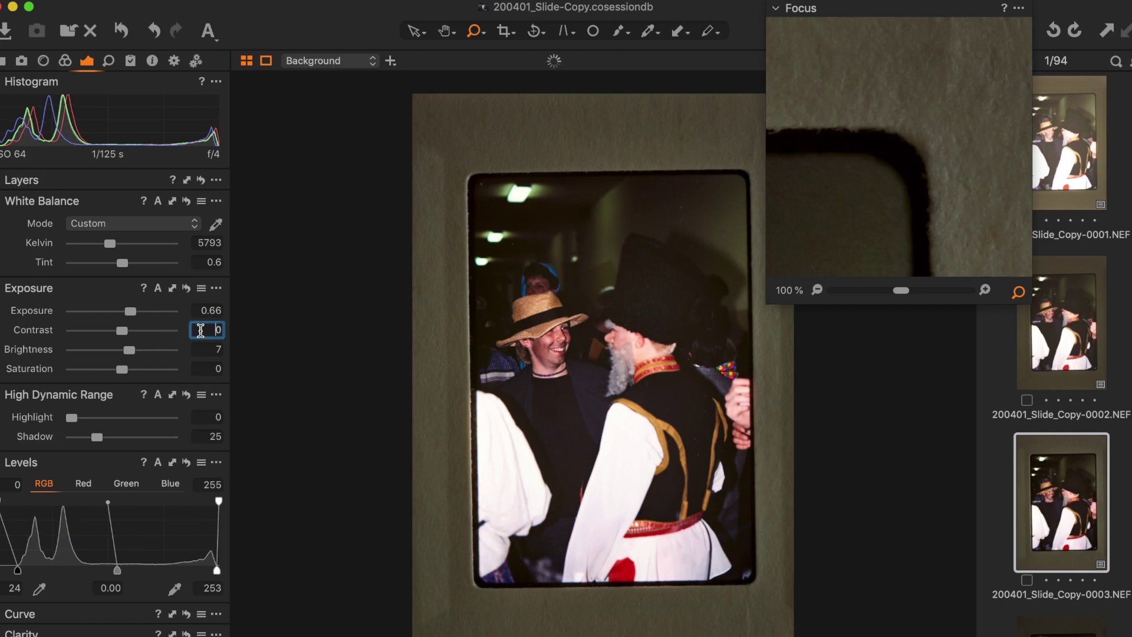
- Inspect the faces and red belt at 100%, keep contrast at 0, then deselect the image
{"action": "left_click", "coordinate": [548, 350]}
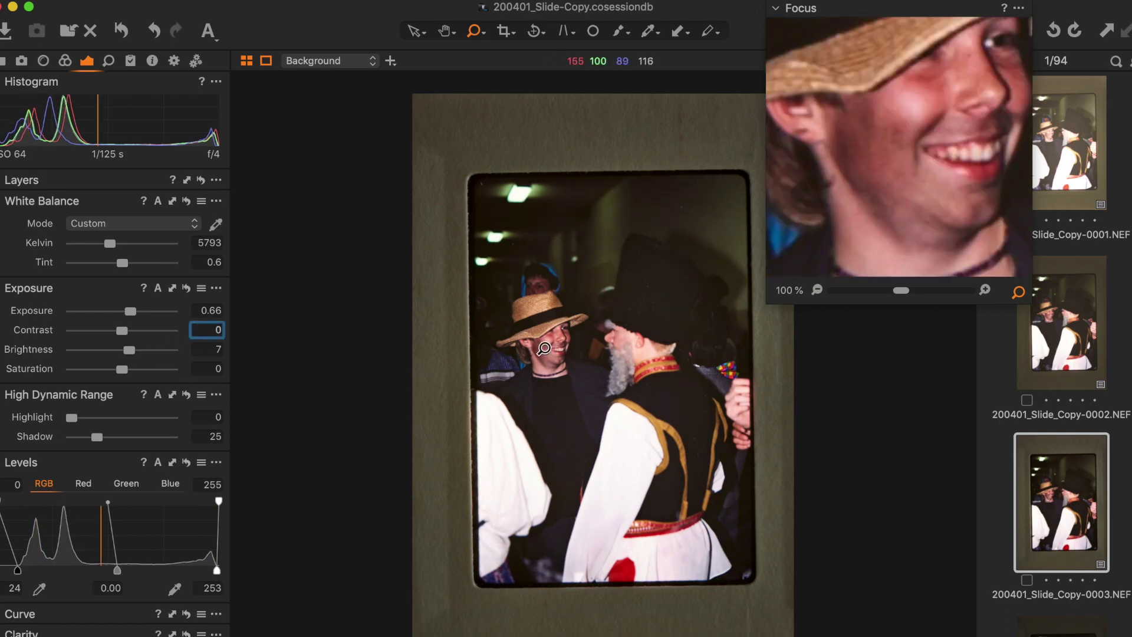
{"action": "left_click", "coordinate": [626, 358]}
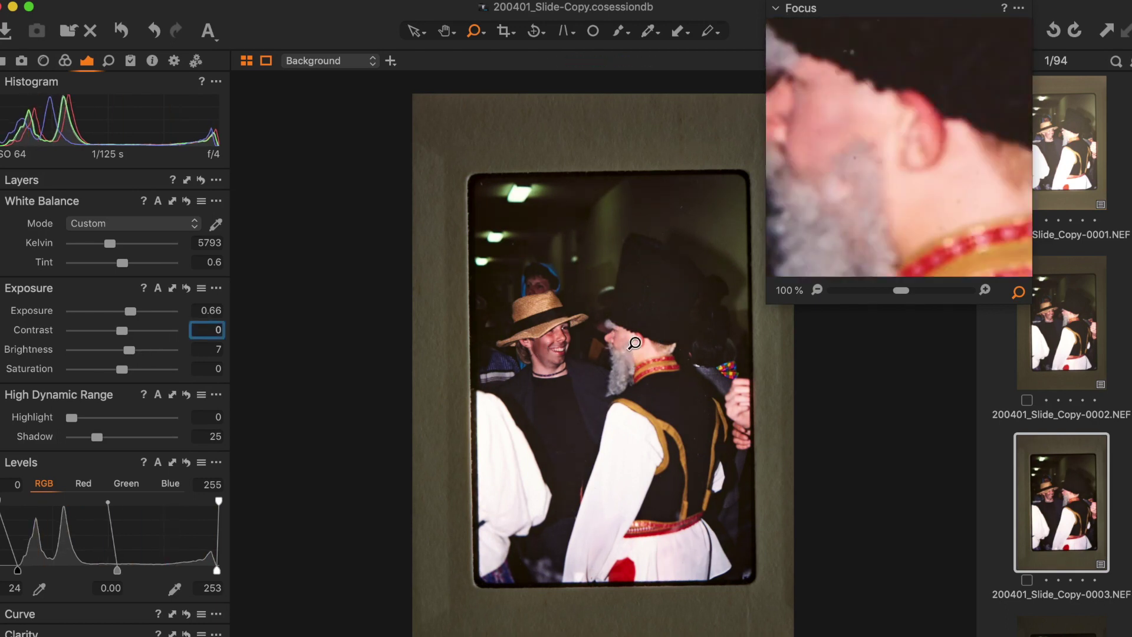
{"action": "left_click", "coordinate": [670, 524]}
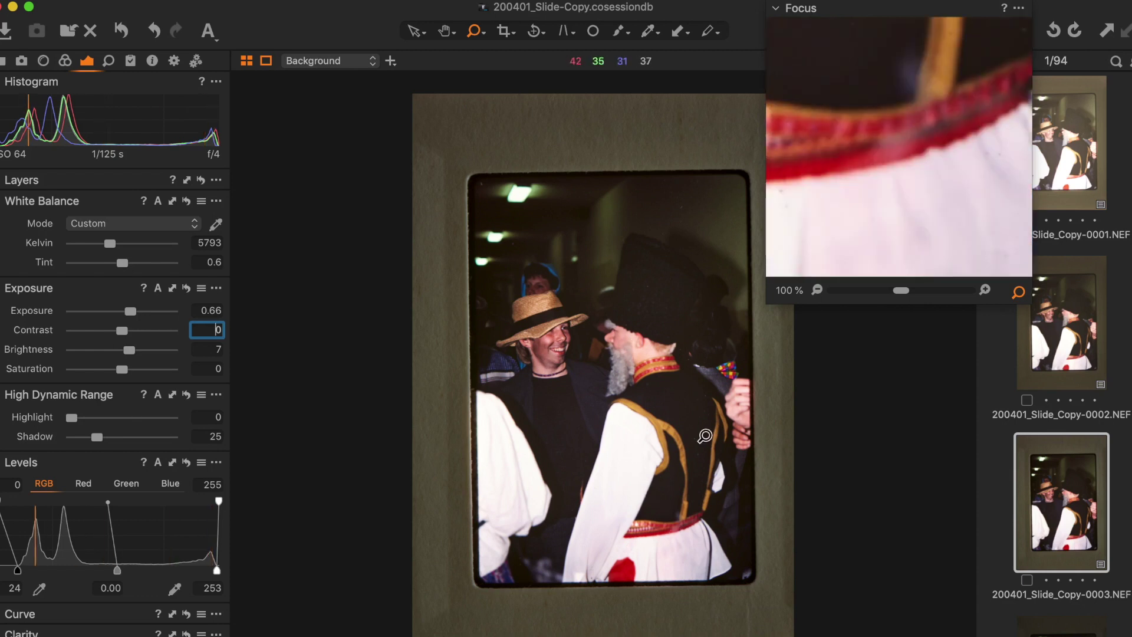
{"action": "left_click", "coordinate": [536, 334]}
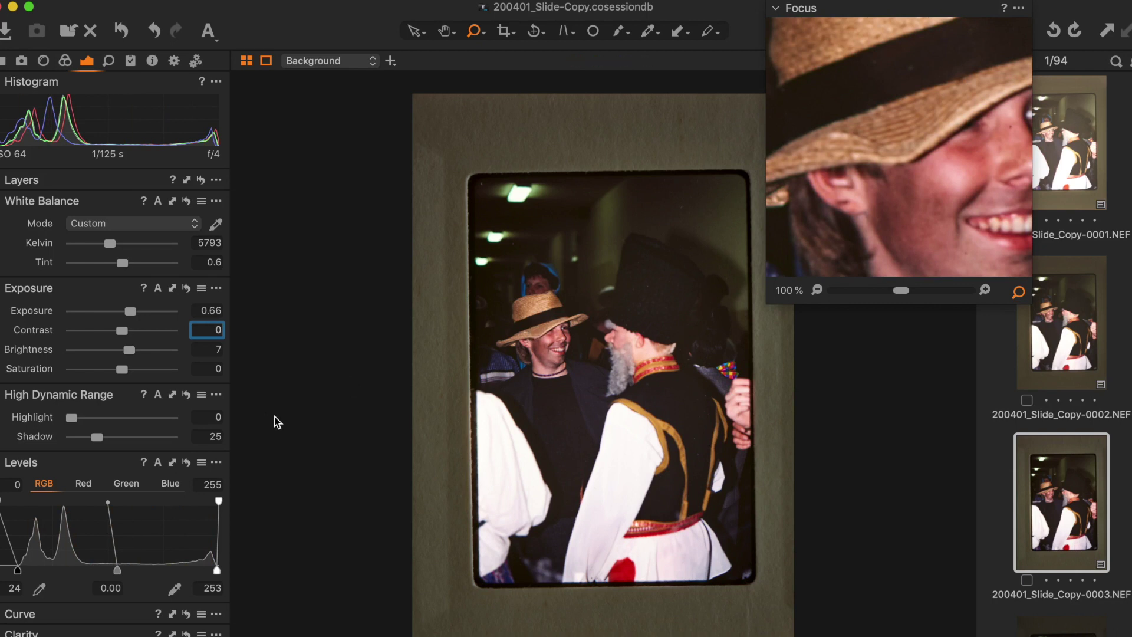
{"action": "type", "text": "5"}
{"action": "key", "text": "BackSpace"}
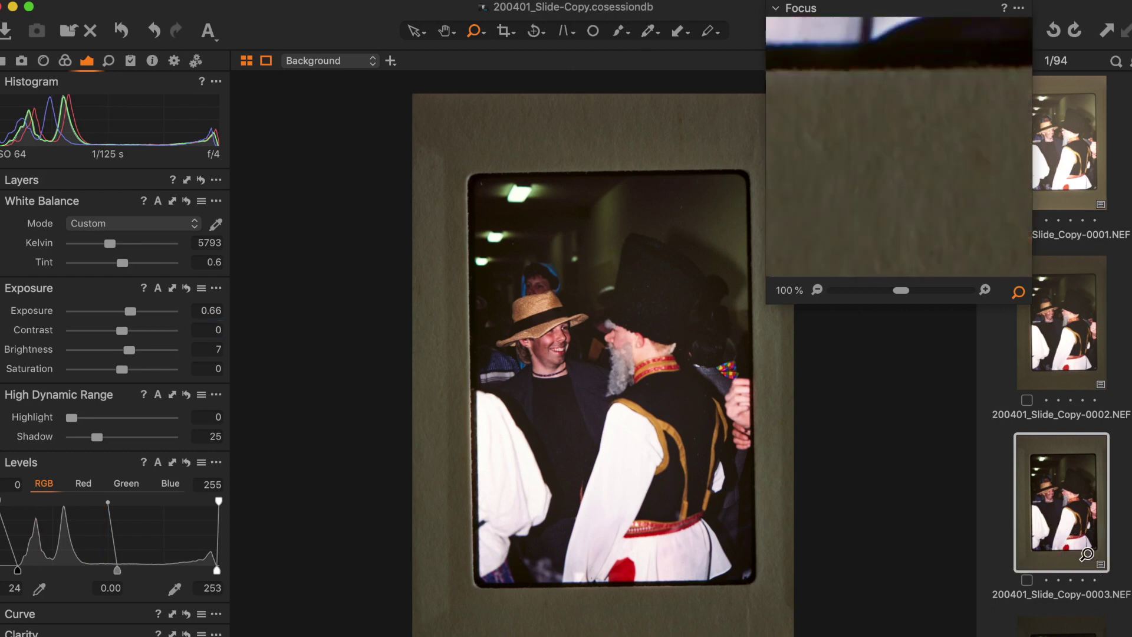
{"action": "left_click", "coordinate": [1129, 534]}
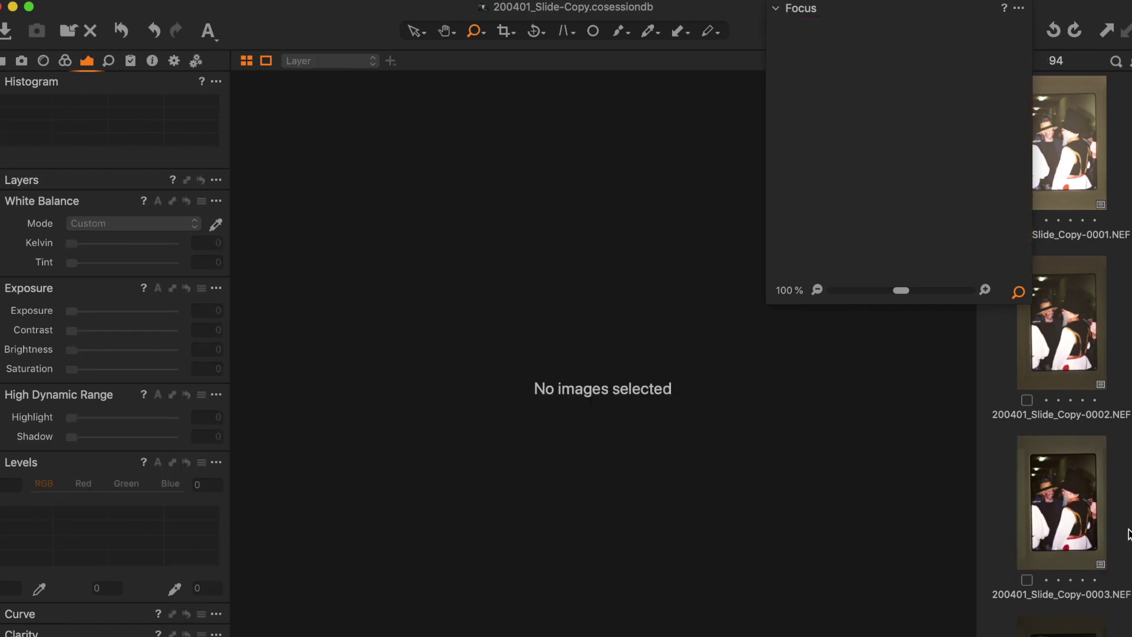
{"action": "left_click", "coordinate": [1073, 535]}
{"action": "key", "text": "5"}
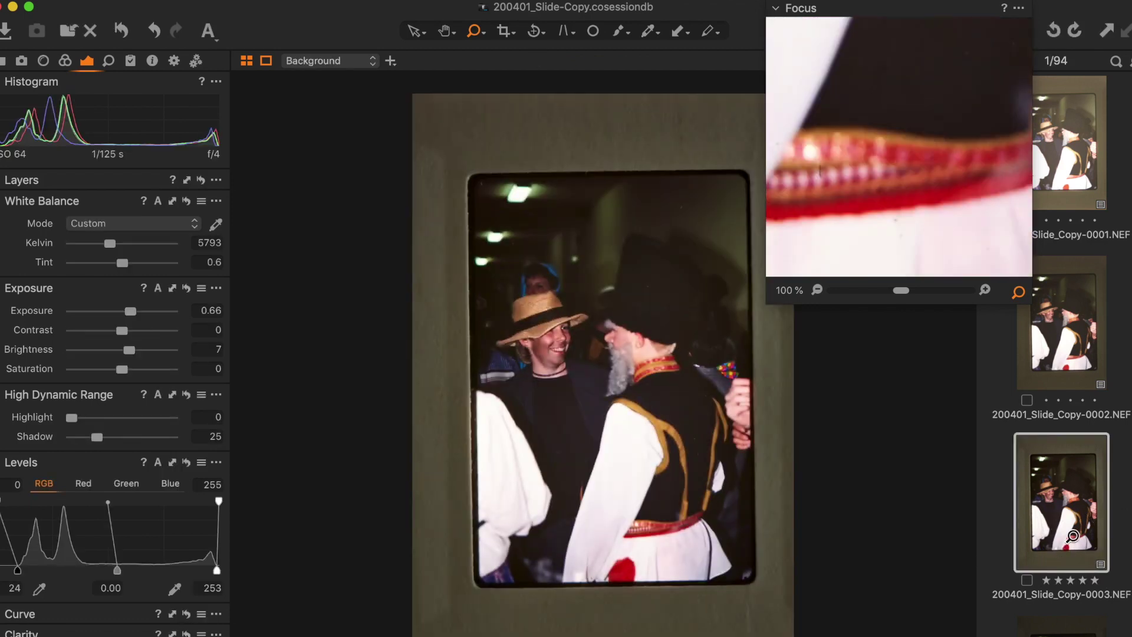
{"action": "scroll", "coordinate": [1005, 531], "scroll_direction": "down", "scroll_amount": 10}
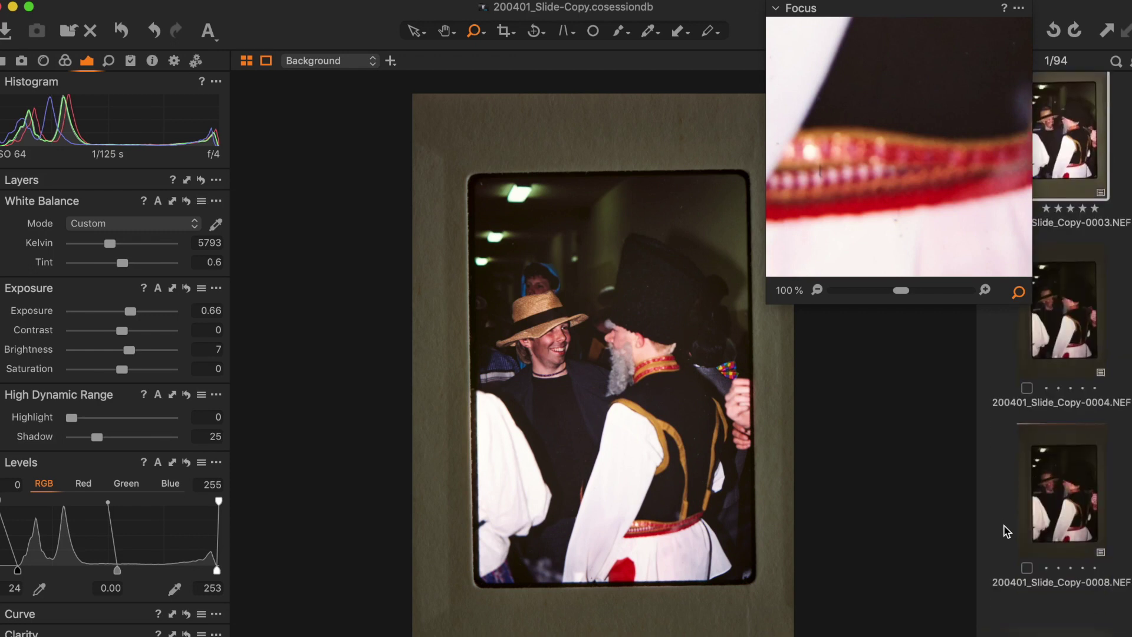
{"action": "left_click", "coordinate": [1033, 504]}
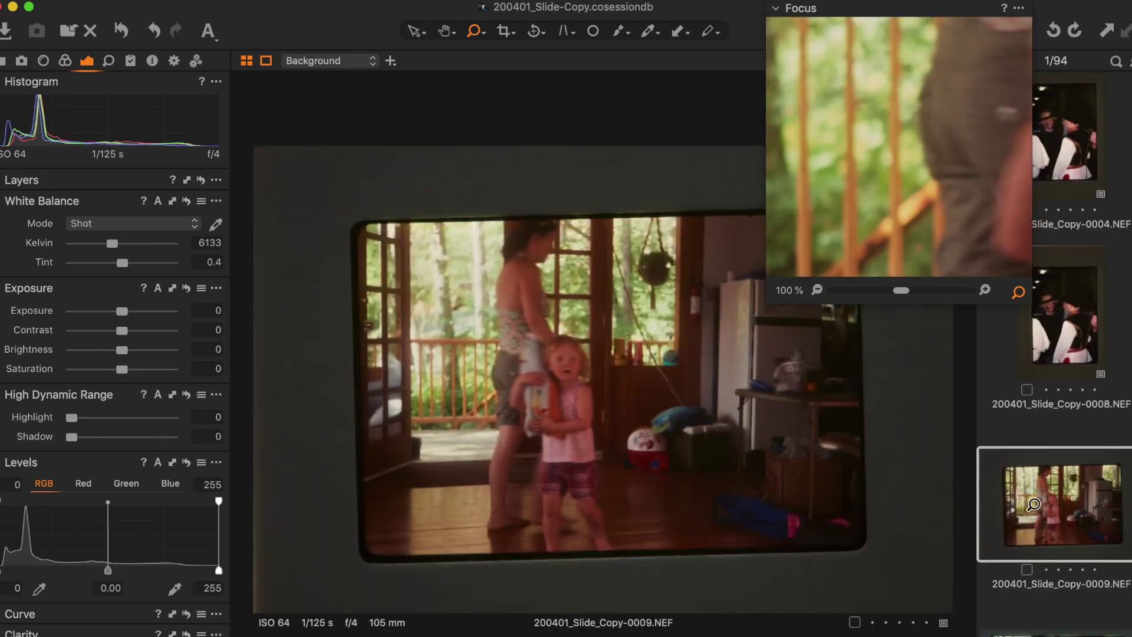
{"action": "key", "text": "Down"}
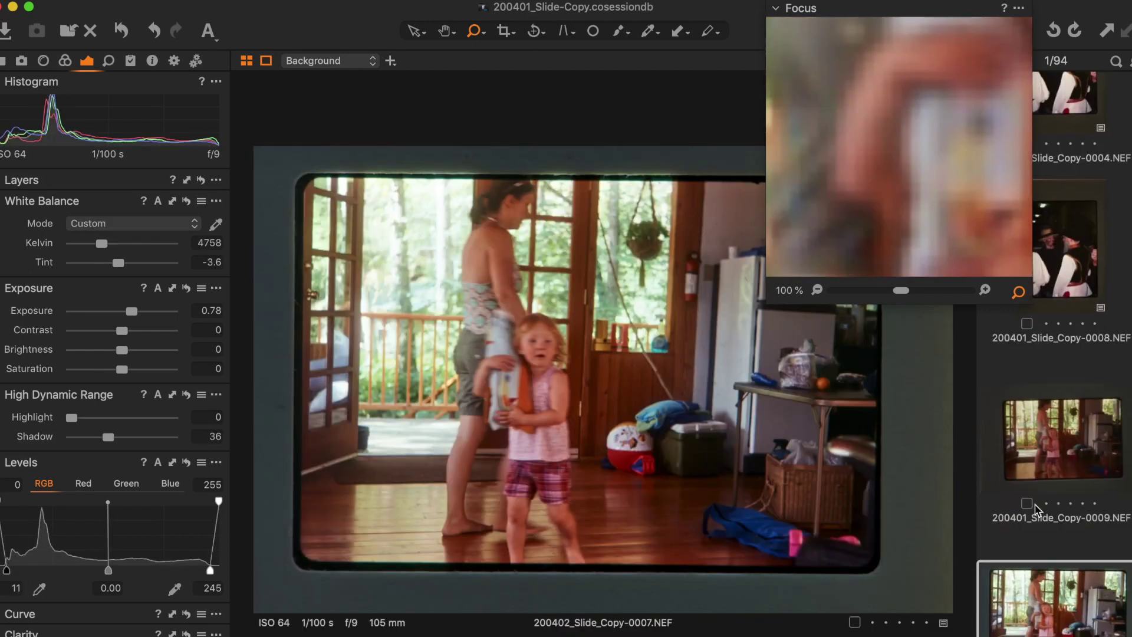
{"action": "key", "text": "Up"}
{"action": "key", "text": "Down"}
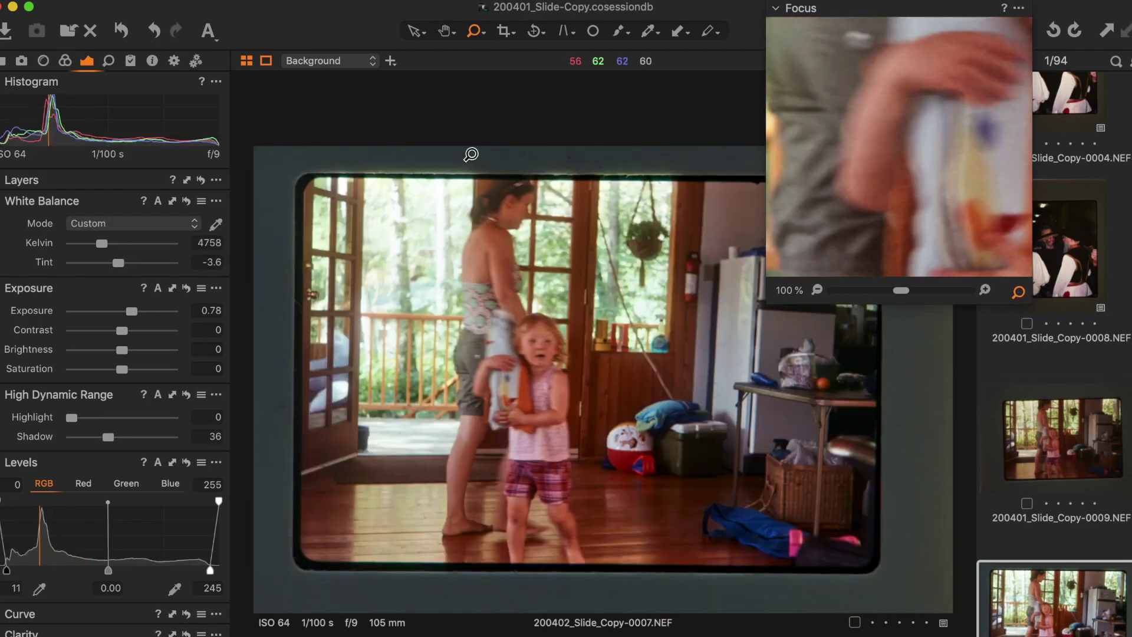
{"action": "left_click", "coordinate": [300, 179]}
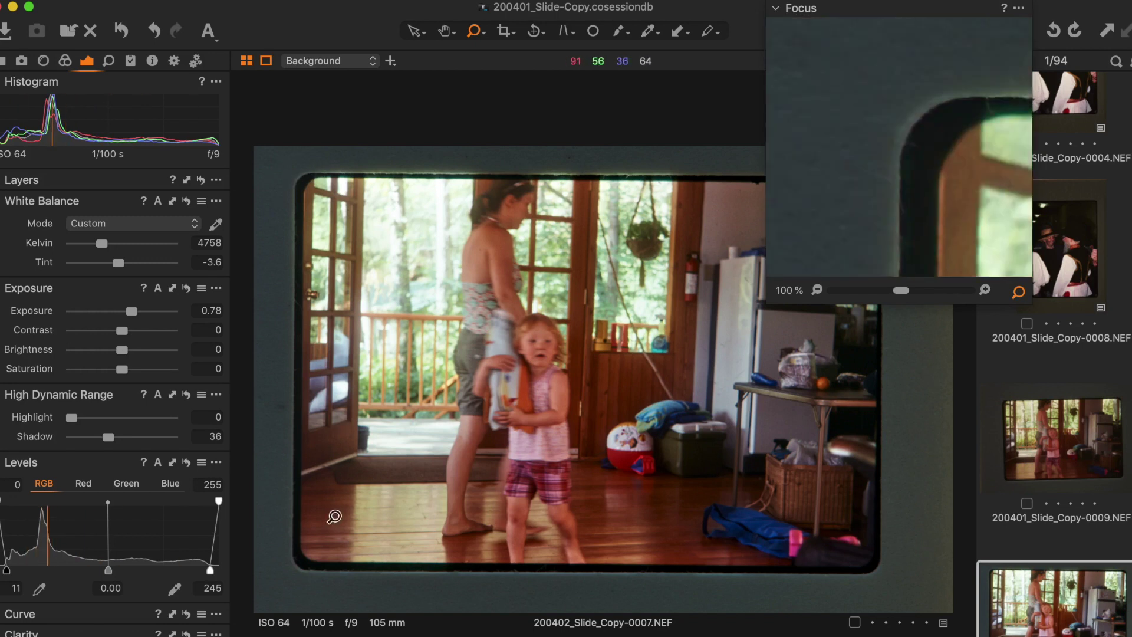
{"action": "left_click", "coordinate": [284, 575]}
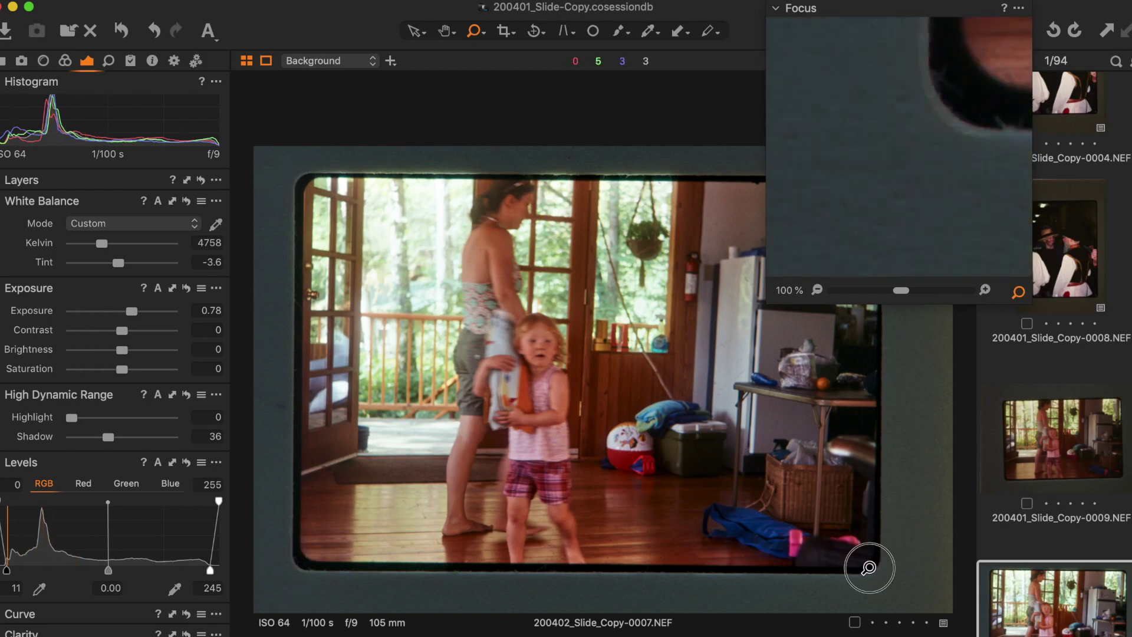
{"action": "left_click", "coordinate": [869, 568]}
- Compare against the uncorrected 0009 slide, then return to the corrected living-room slide
{"action": "key", "text": "Left"}
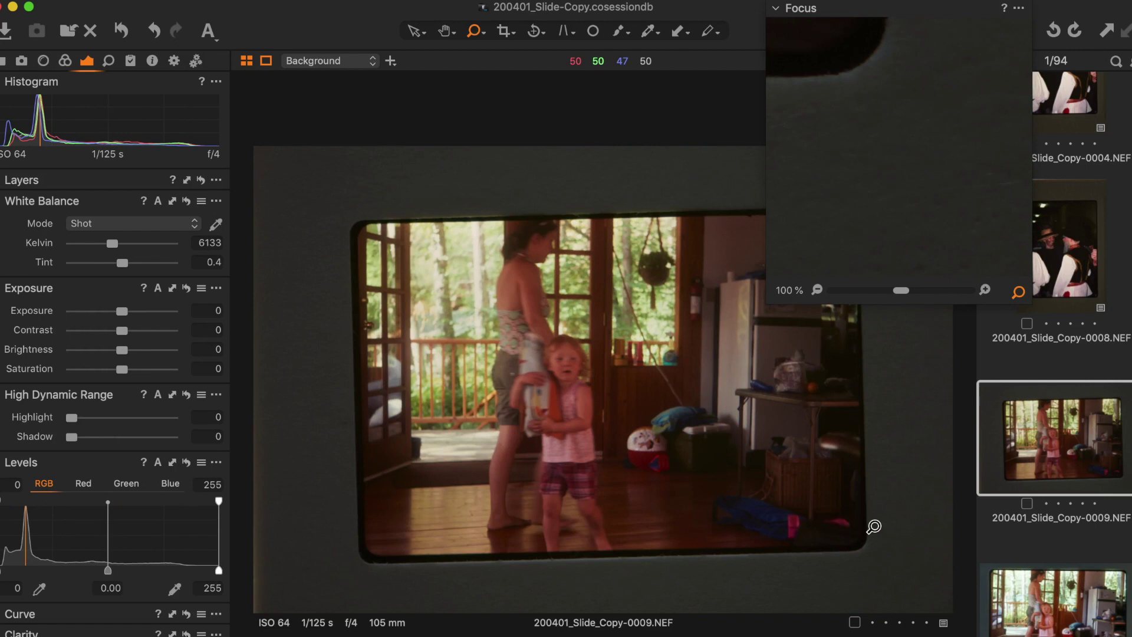
{"action": "key", "text": "Right"}
{"action": "left_click", "coordinate": [997, 457]}
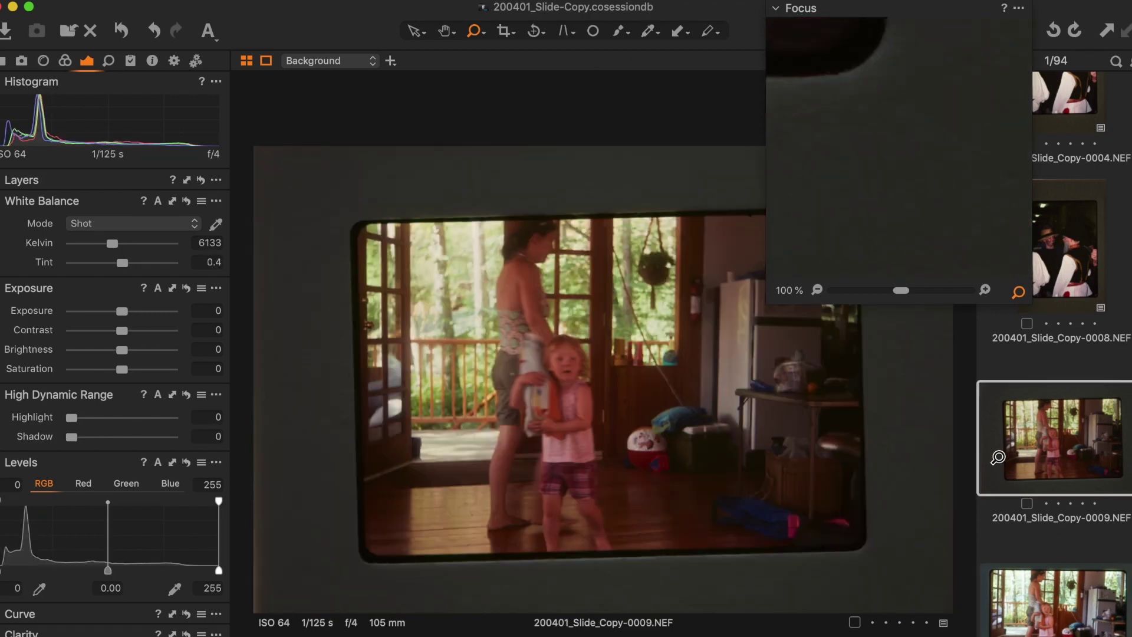
{"action": "key", "text": "Right"}
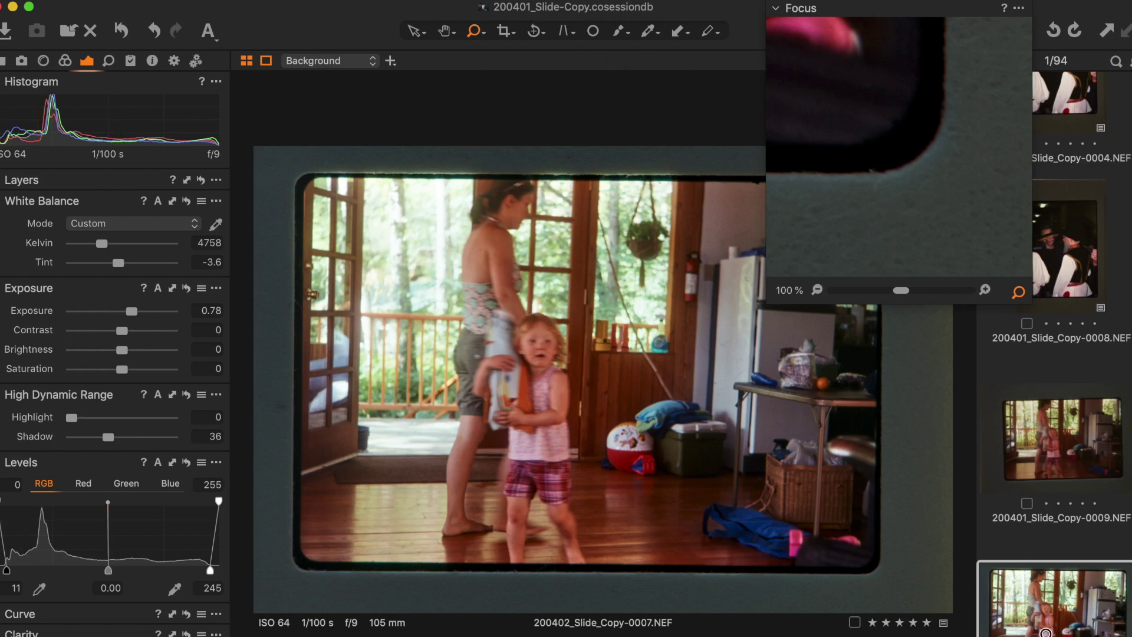
- Browse later frames 0021, 0027 and 0026, ending on the bench photo of three girls
{"action": "scroll", "coordinate": [1046, 632], "scroll_direction": "down", "scroll_amount": 10}
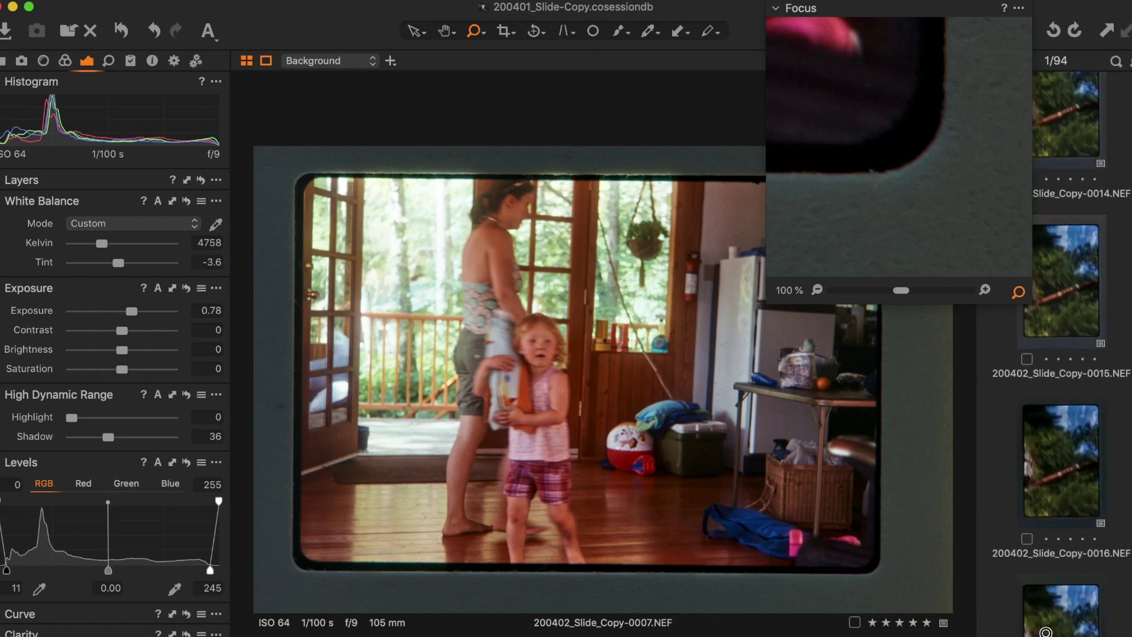
{"action": "scroll", "coordinate": [1045, 632], "scroll_direction": "down", "scroll_amount": 10}
{"action": "scroll", "coordinate": [1045, 632], "scroll_direction": "up", "scroll_amount": 5}
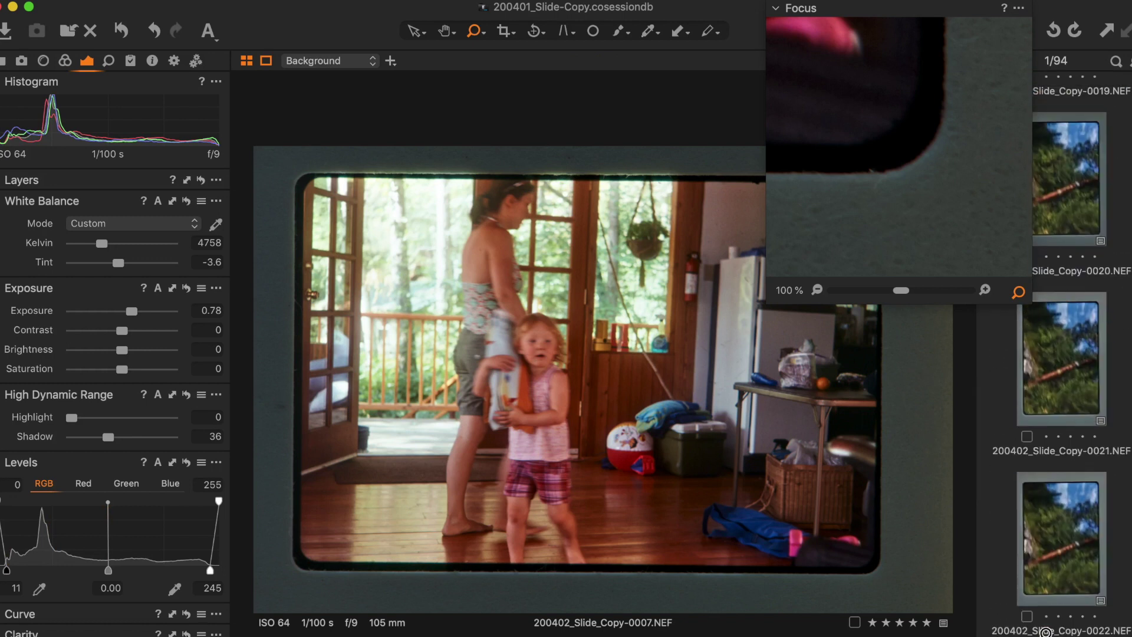
{"action": "left_click", "coordinate": [1045, 631]}
{"action": "scroll", "coordinate": [1045, 632], "scroll_direction": "down", "scroll_amount": 12}
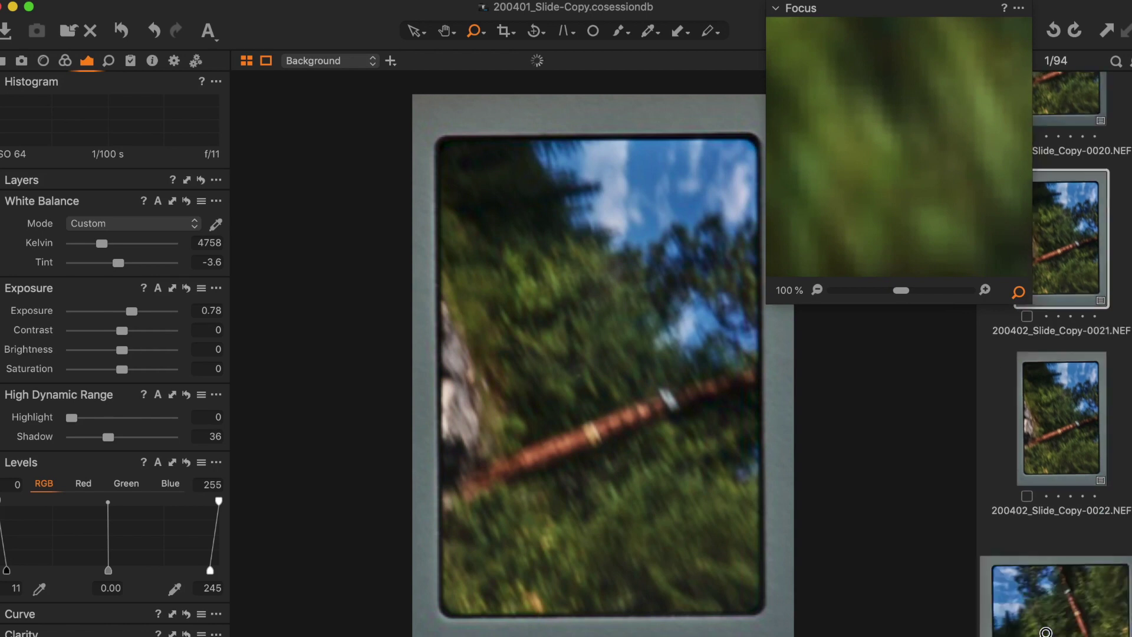
{"action": "scroll", "coordinate": [1046, 632], "scroll_direction": "up", "scroll_amount": 4}
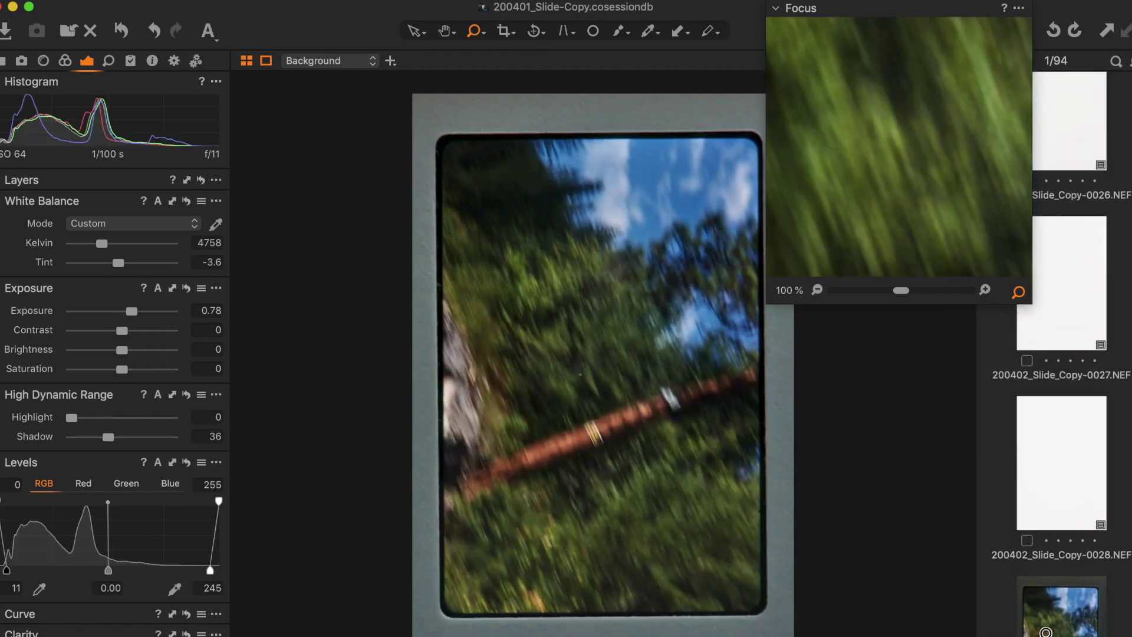
{"action": "left_click", "coordinate": [1045, 632]}
{"action": "key", "text": "Up"}
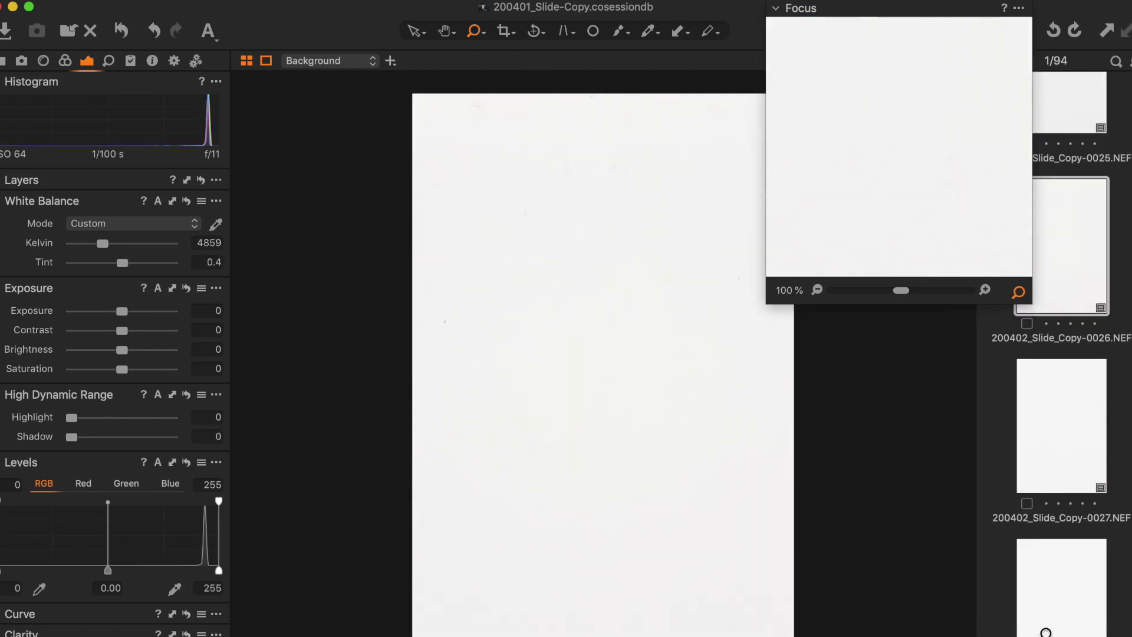
{"action": "scroll", "coordinate": [1045, 632], "scroll_direction": "down", "scroll_amount": 8}
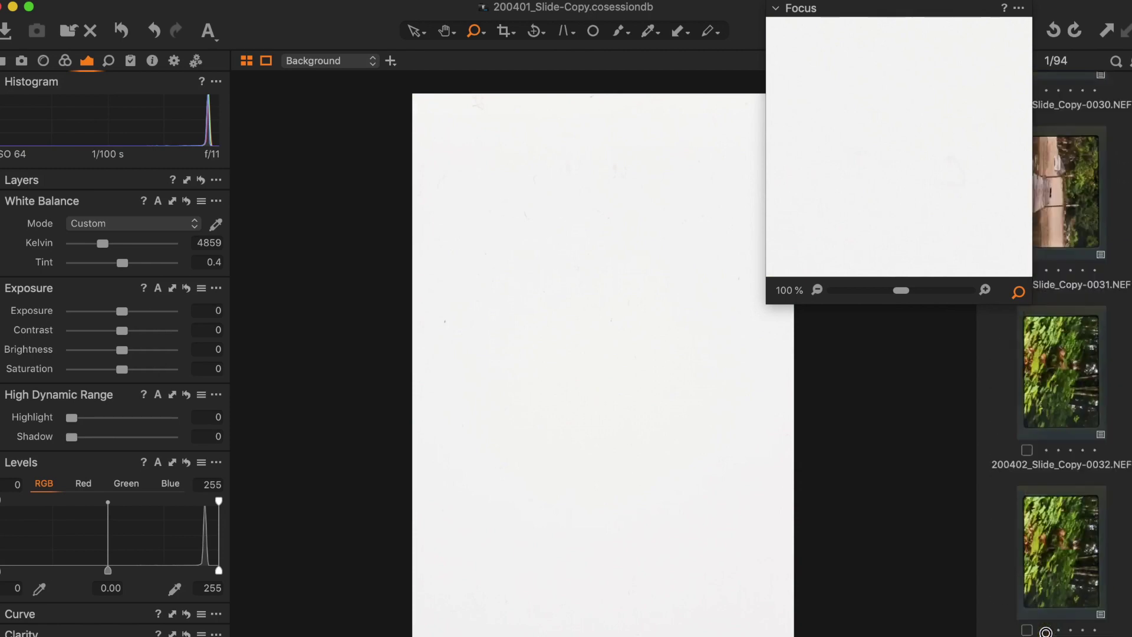
{"action": "left_click", "coordinate": [1042, 556]}
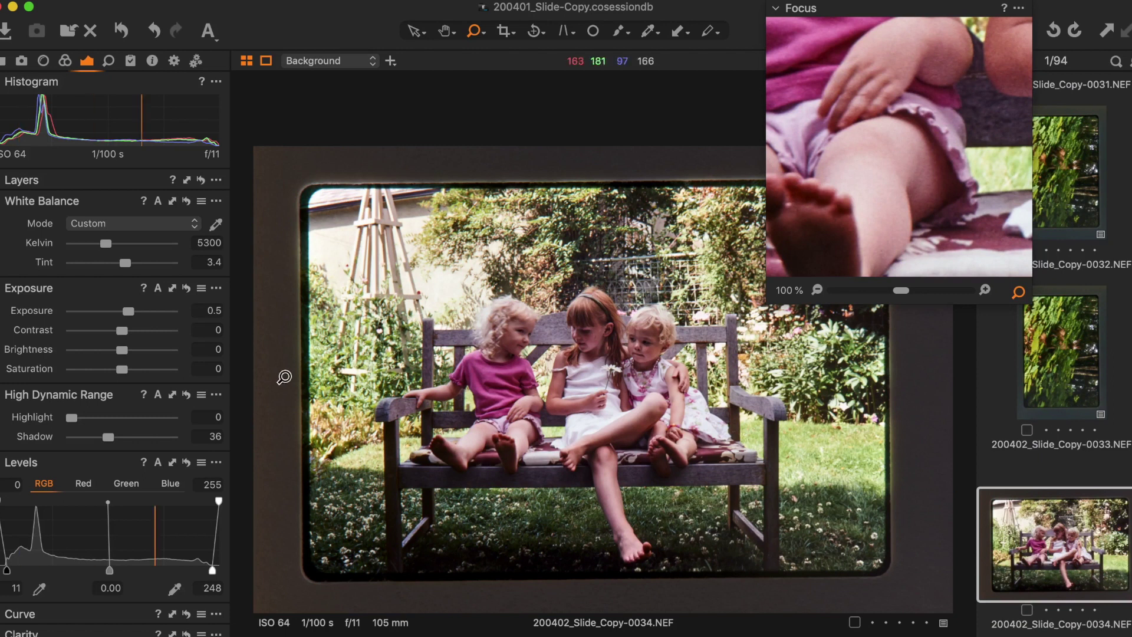
- Reset the bench photo's Exposure to 0 and apply Auto Adjust
{"action": "left_click", "coordinate": [204, 309]}
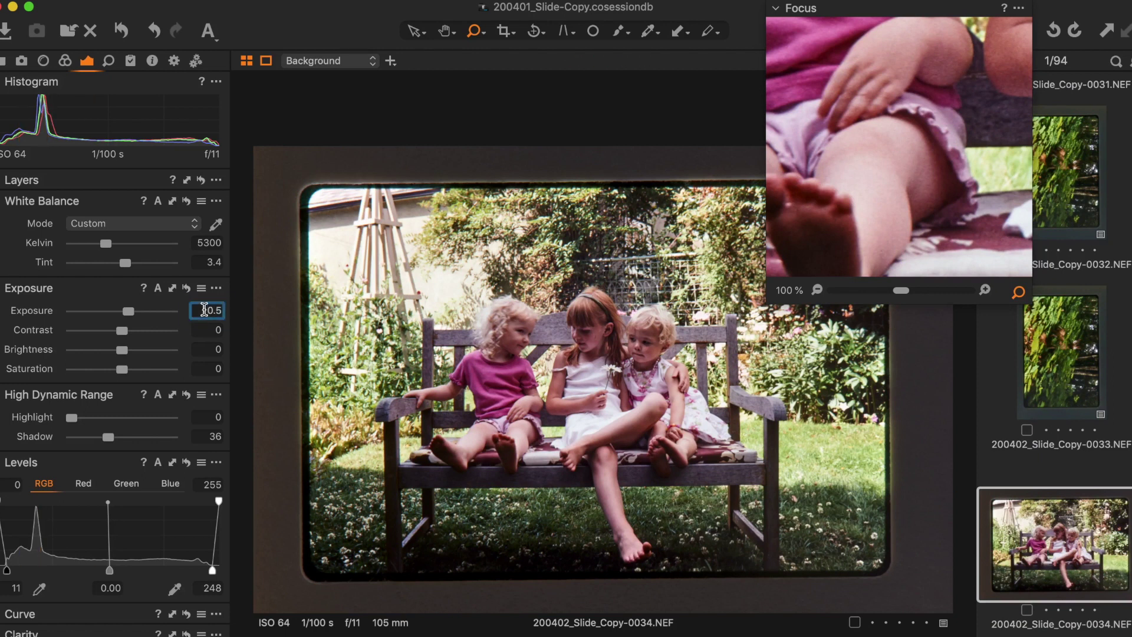
{"action": "type", "text": "0"}
{"action": "key", "text": "Return"}
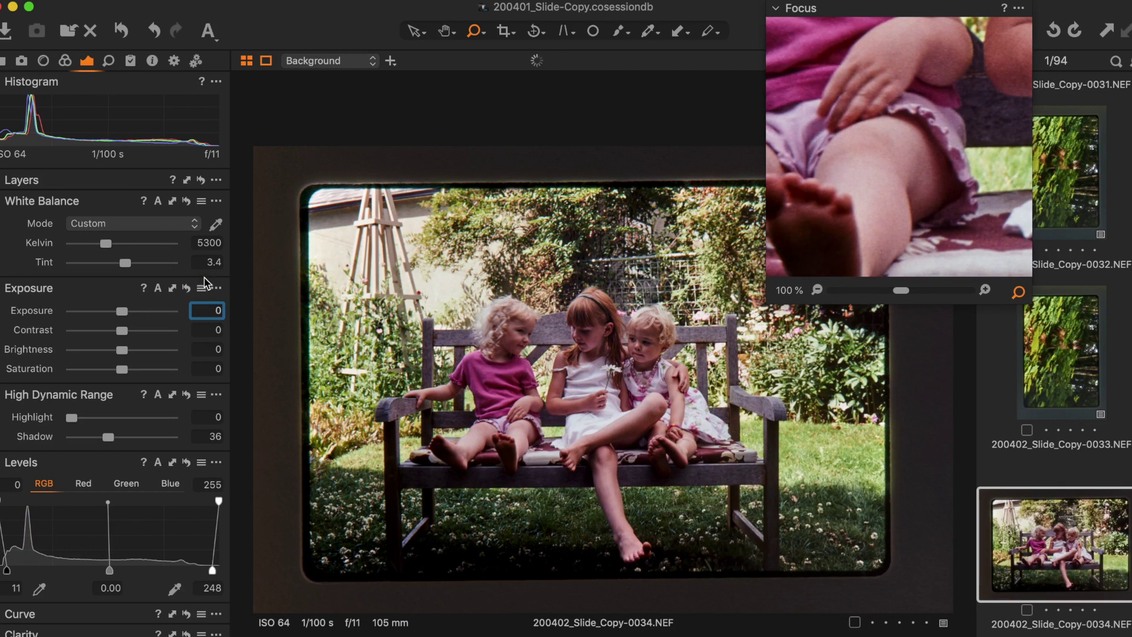
{"action": "left_click", "coordinate": [208, 32]}
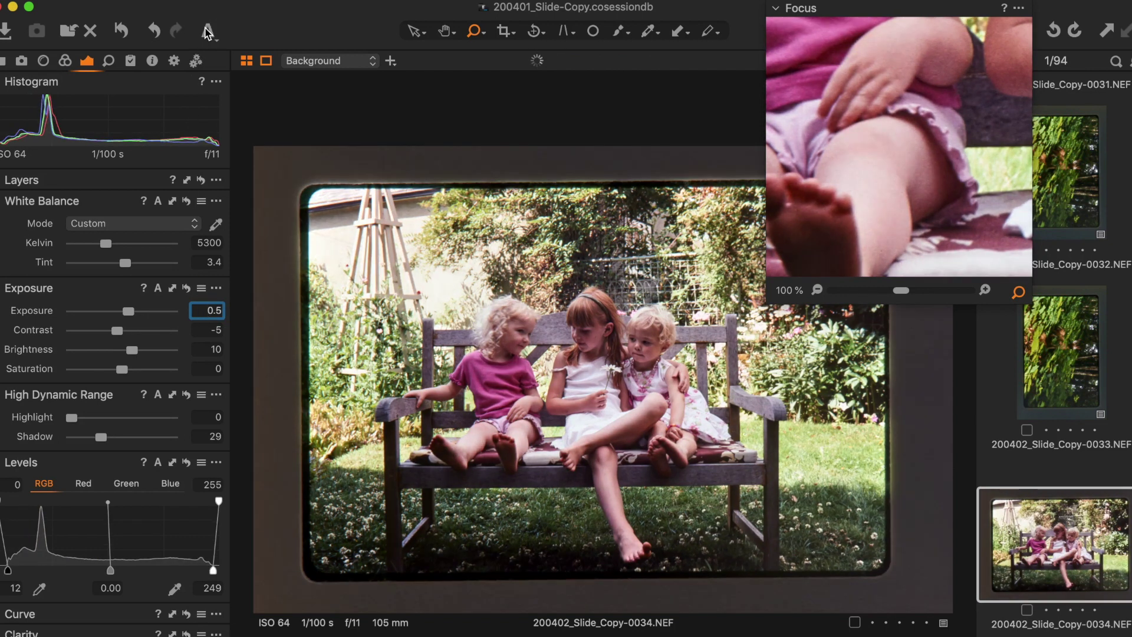
- Set white balance by sampling the white dress with the picker
{"action": "left_click", "coordinate": [215, 226]}
{"action": "left_click", "coordinate": [592, 371]}
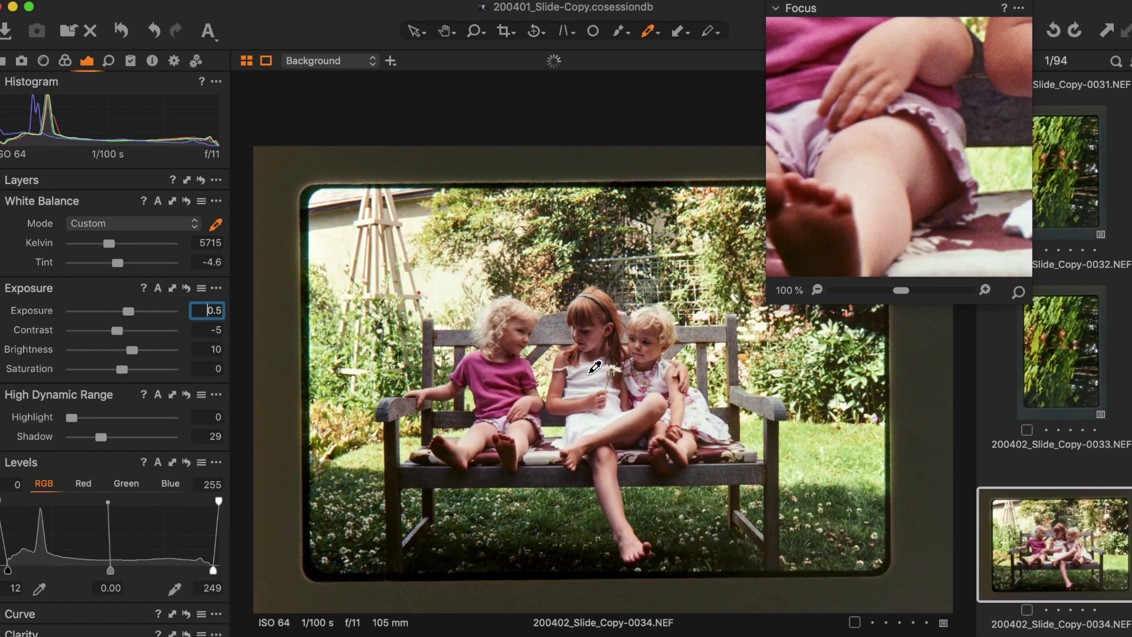
{"action": "key", "text": "super+z"}
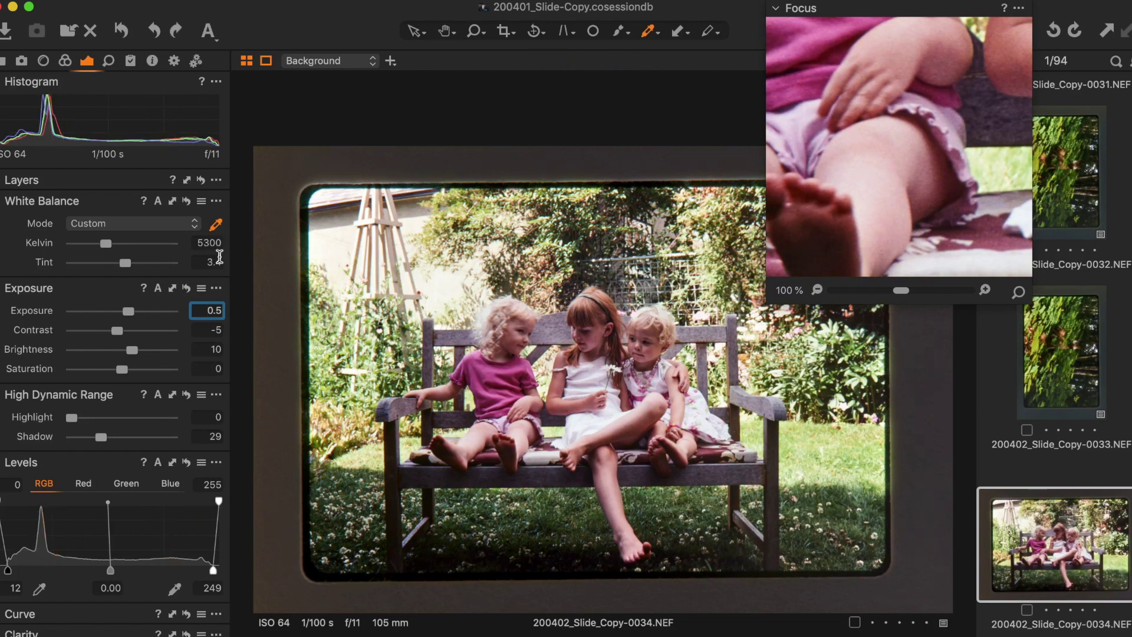
{"action": "left_click", "coordinate": [215, 228]}
{"action": "left_click", "coordinate": [591, 370]}
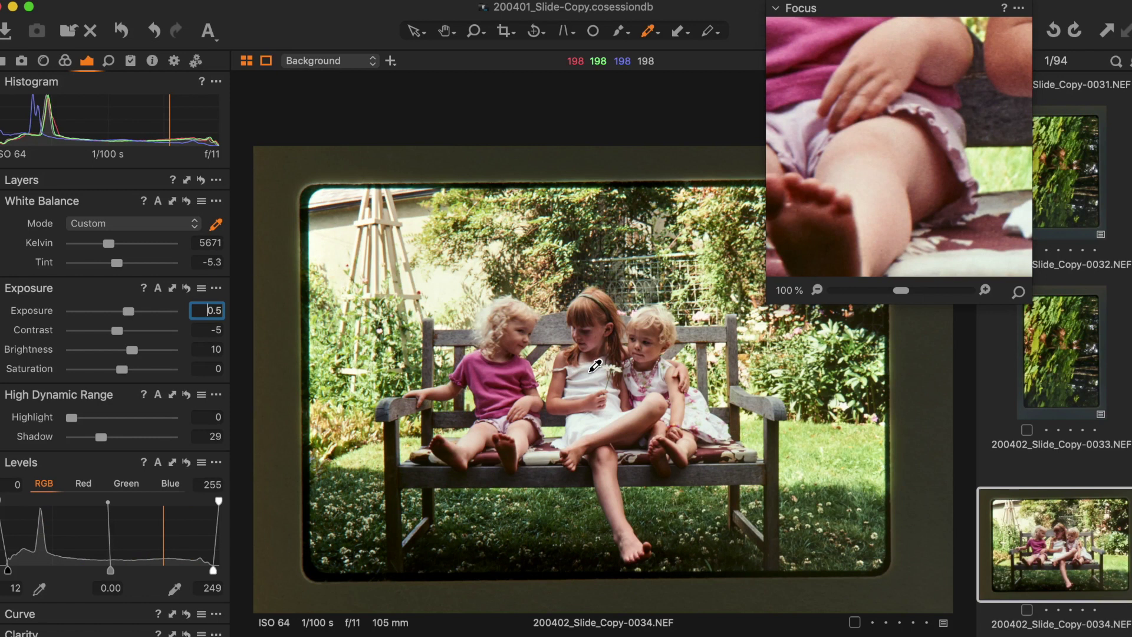
- Inspect the girls' arms and face in the close-up focus view at 100%
{"action": "left_click_drag", "start_coordinate": [889, 157], "coordinate": [930, 162]}
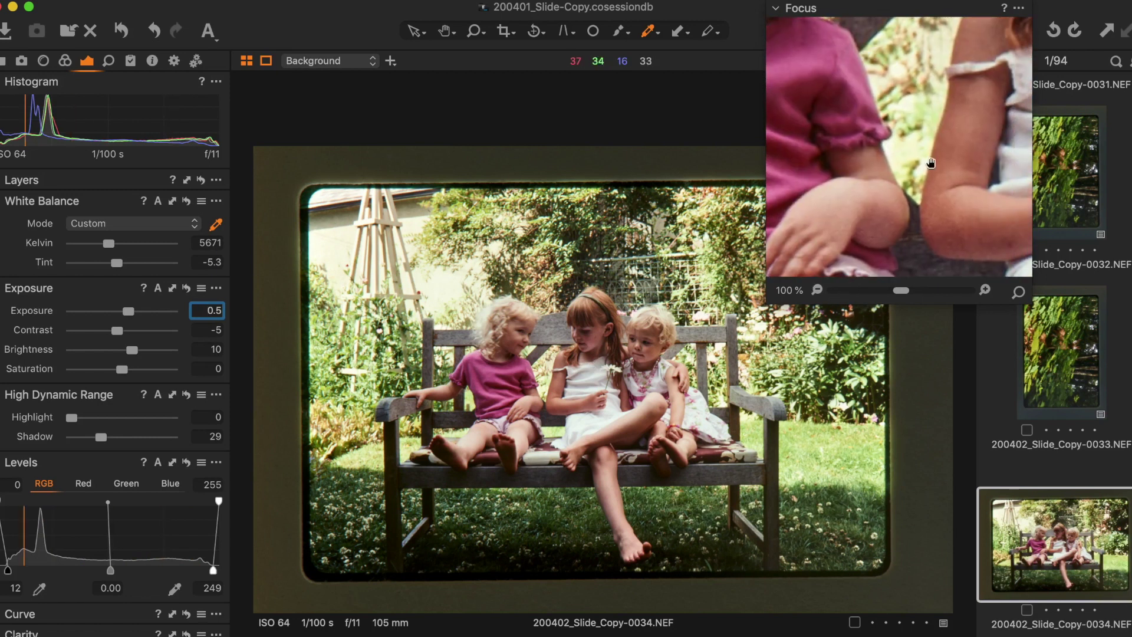
{"action": "scroll", "coordinate": [960, 127], "scroll_direction": "up", "scroll_amount": 5}
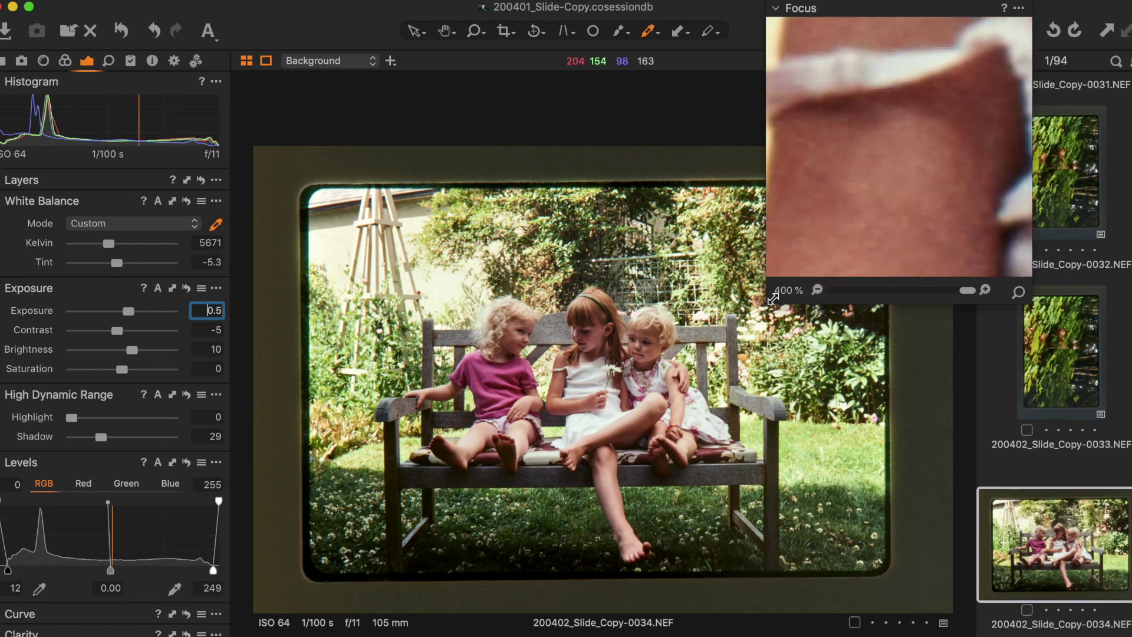
{"action": "left_click", "coordinate": [817, 289]}
{"action": "left_click", "coordinate": [817, 289]}
{"action": "left_click", "coordinate": [817, 290]}
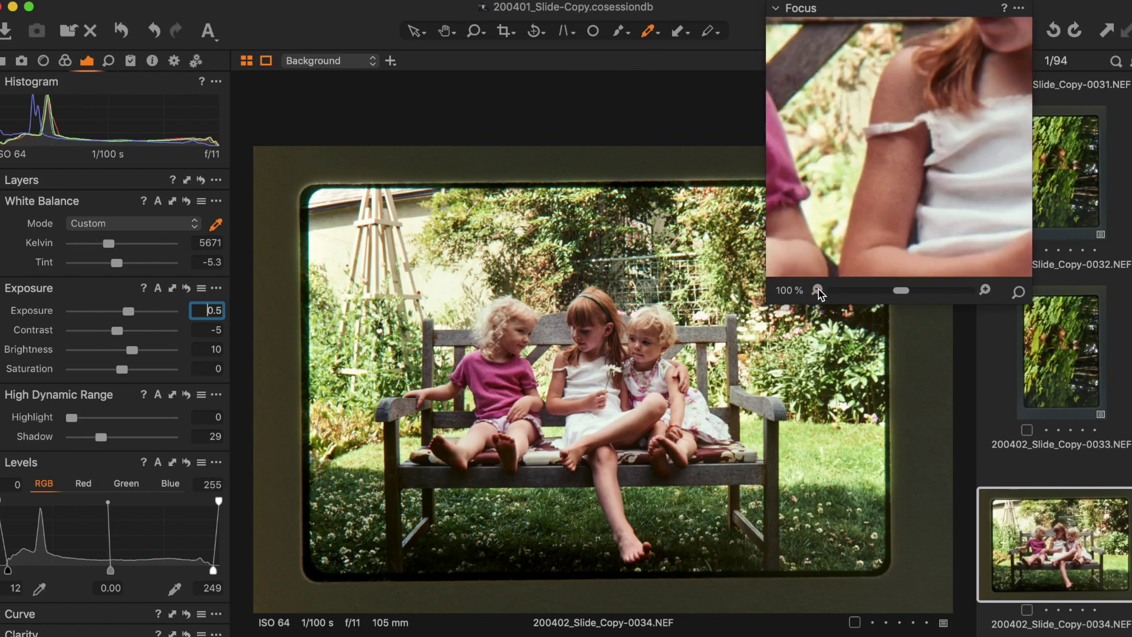
{"action": "left_click_drag", "start_coordinate": [863, 59], "coordinate": [805, 237]}
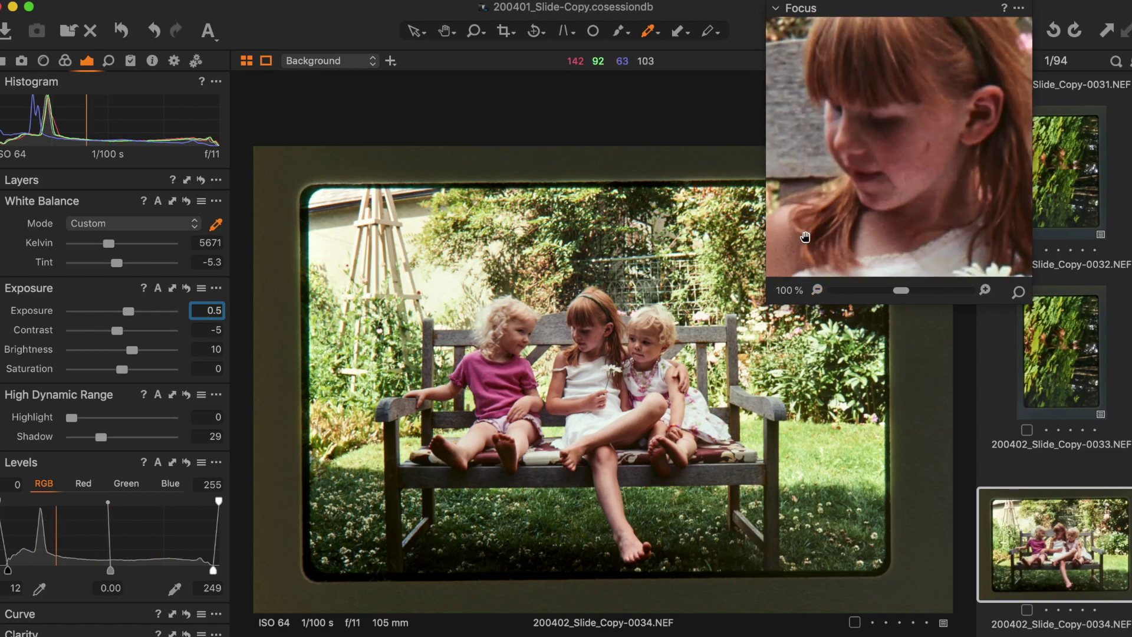
{"action": "left_click_drag", "start_coordinate": [848, 183], "coordinate": [873, 204]}
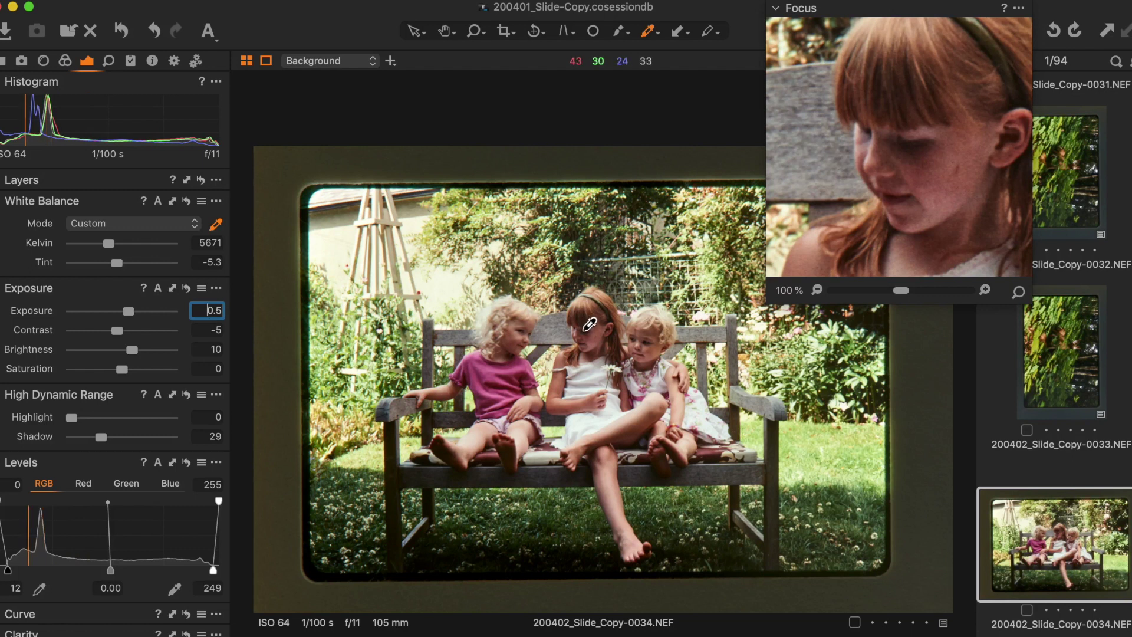
{"action": "scroll", "coordinate": [195, 262], "scroll_direction": "up", "scroll_amount": 5}
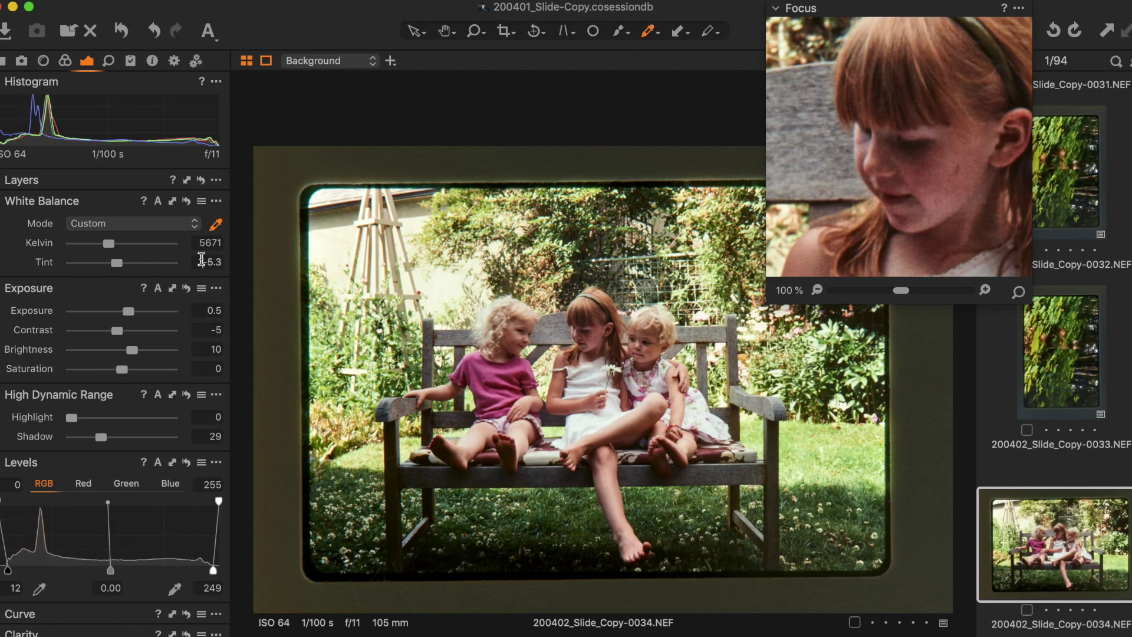
- Set Tint to -3.8 and Exposure to 0.8, and rate the bench photo five stars
{"action": "left_click", "coordinate": [192, 262]}
{"action": "scroll", "coordinate": [192, 262], "scroll_direction": "up", "scroll_amount": 5}
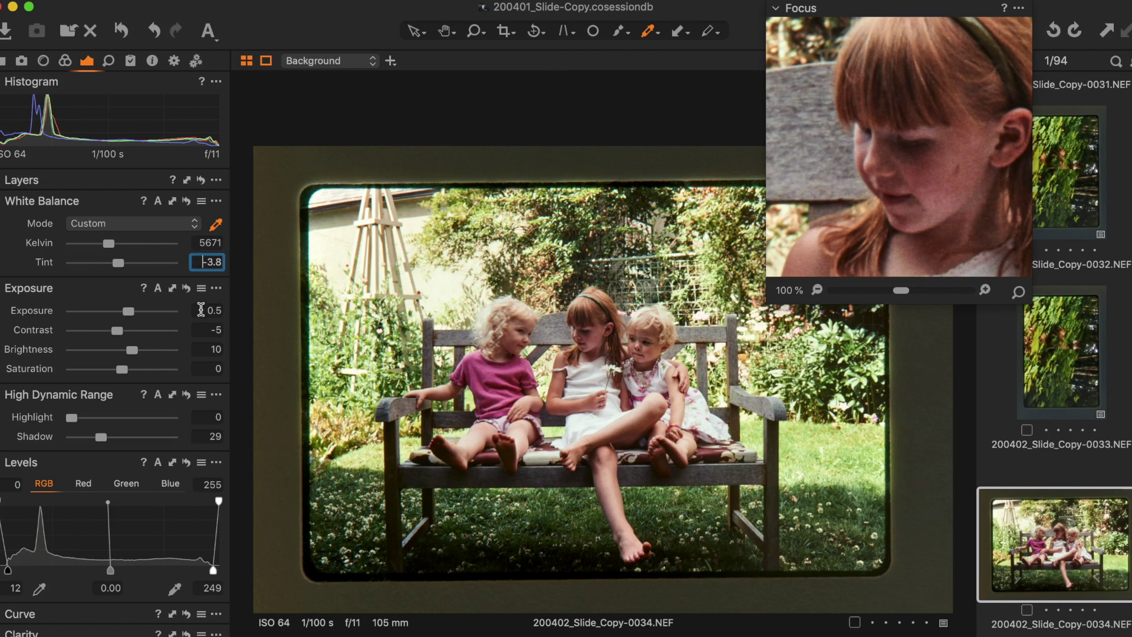
{"action": "left_click", "coordinate": [201, 309]}
{"action": "scroll", "coordinate": [201, 310], "scroll_direction": "up", "scroll_amount": 3}
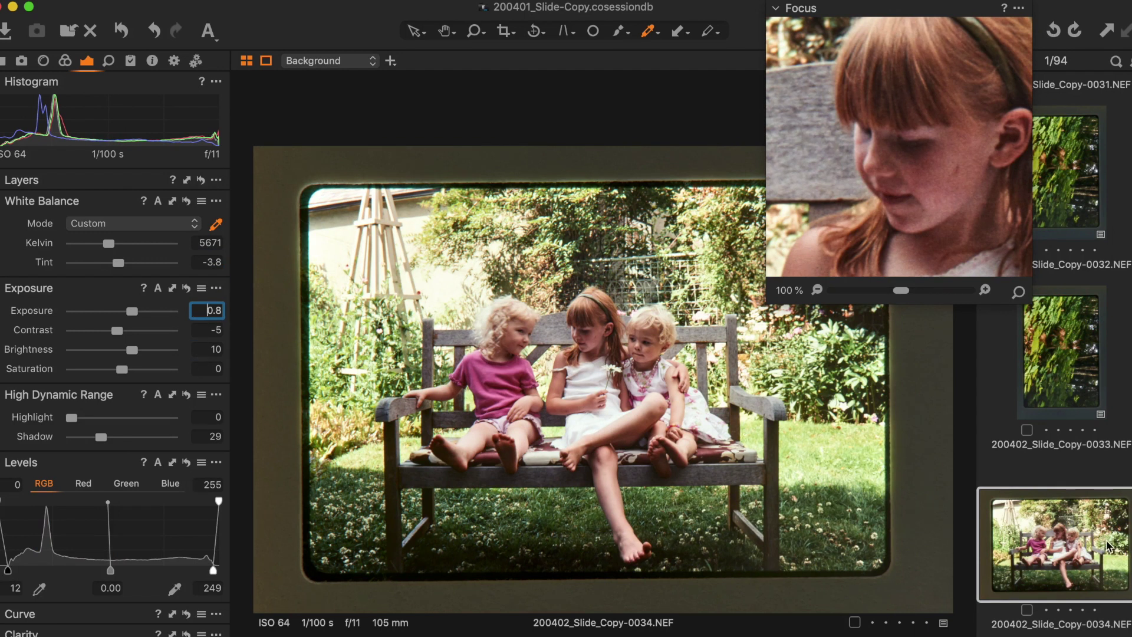
{"action": "left_click", "coordinate": [1127, 625]}
{"action": "left_click", "coordinate": [1076, 569]}
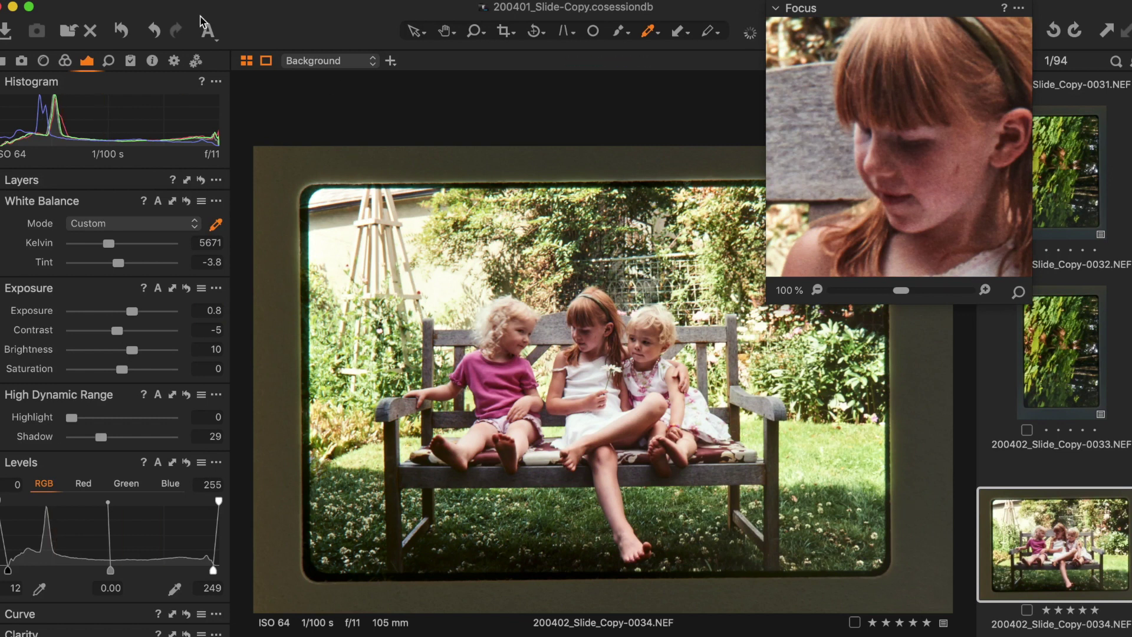
{"action": "left_click", "coordinate": [174, 62]}
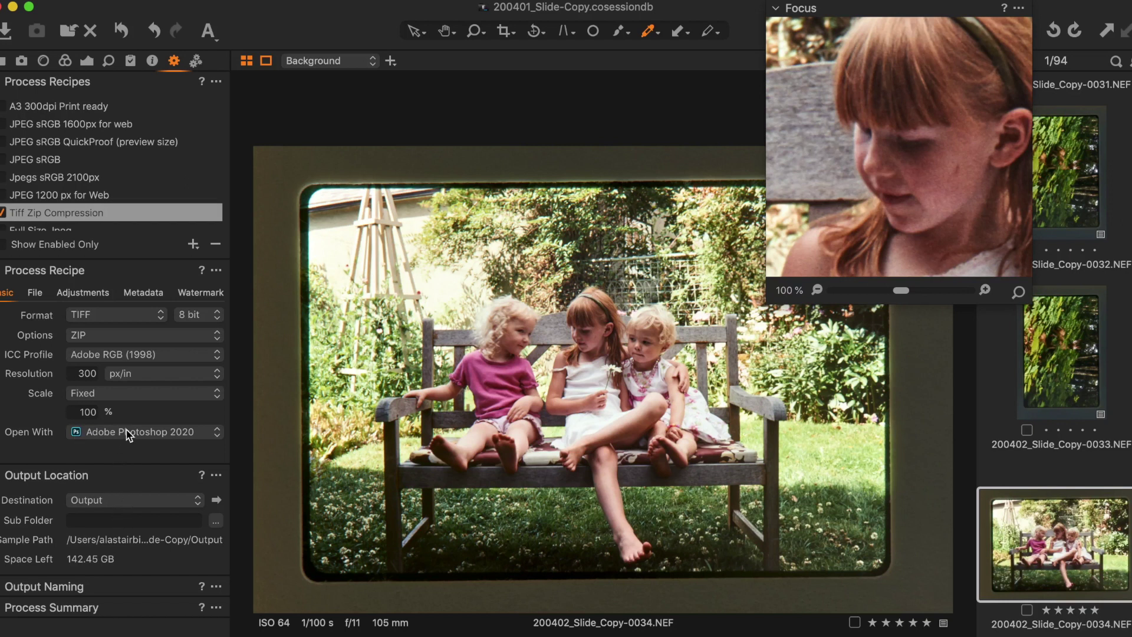
- Expand the Process Summary for the Tiff Zip Compression recipe opening in Photoshop 2020
{"action": "left_click", "coordinate": [68, 613]}
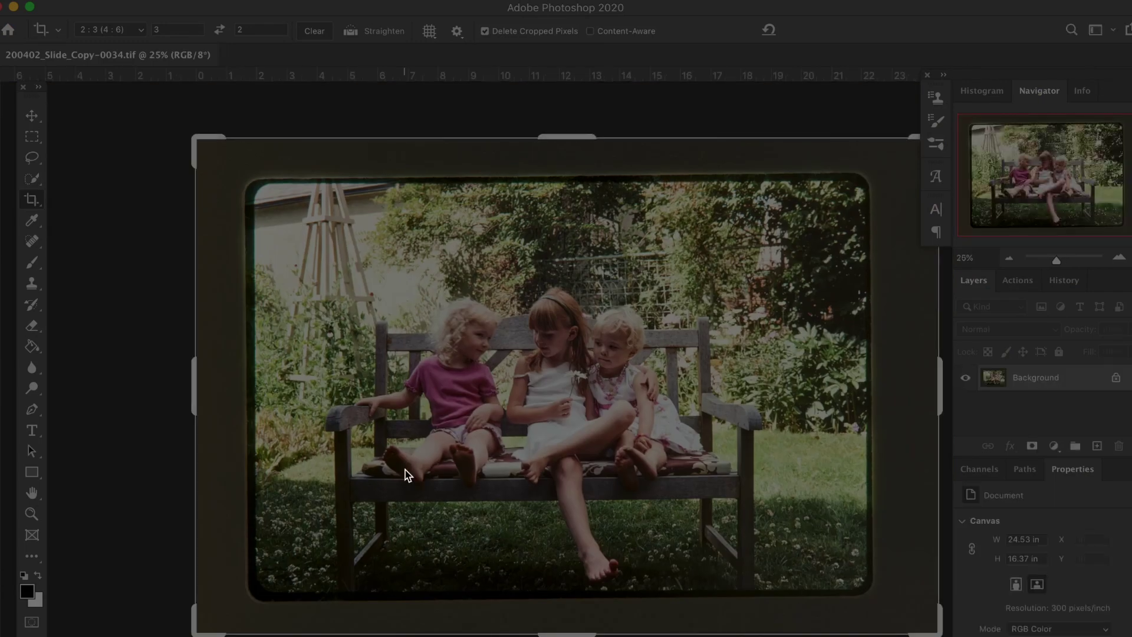
{"action": "key", "text": "F2"}
{"action": "key", "text": "F2"}
{"action": "key", "text": "super+Tab"}
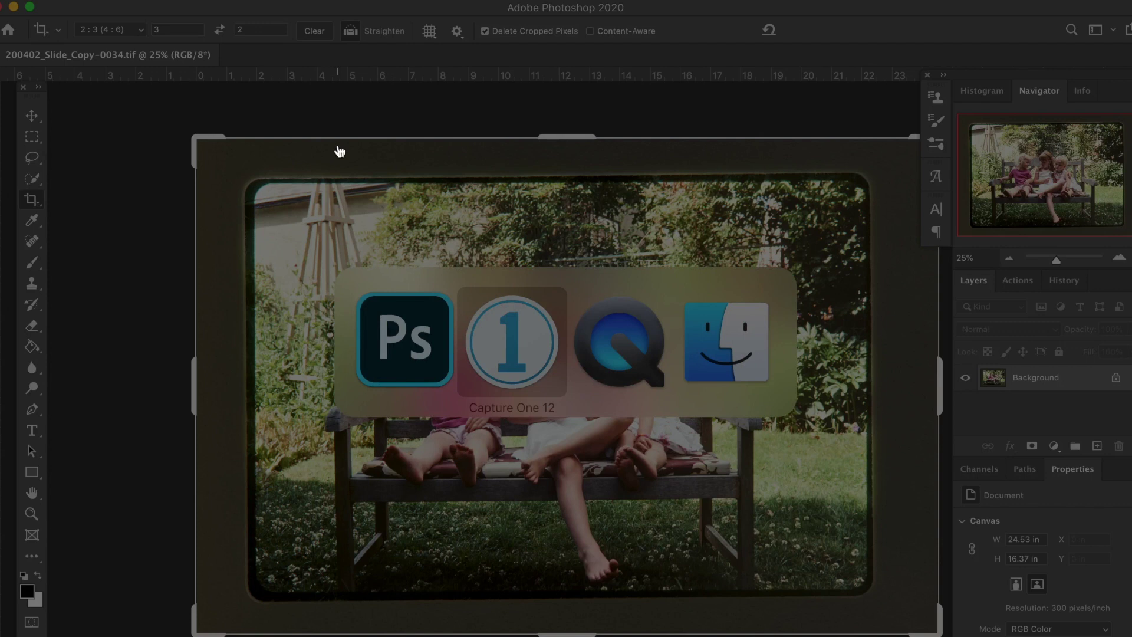
{"action": "key", "text": "super+Tab"}
{"action": "key", "text": "Escape"}
{"action": "key", "text": "Tab"}
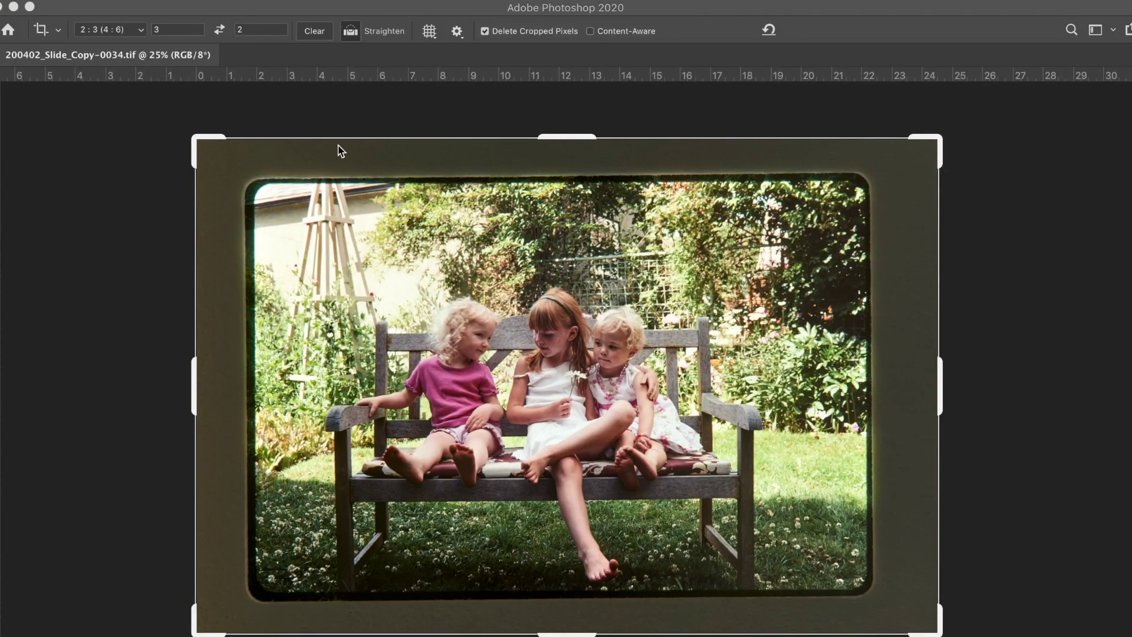
{"action": "key", "text": "super+Tab"}
{"action": "key", "text": "Tab"}
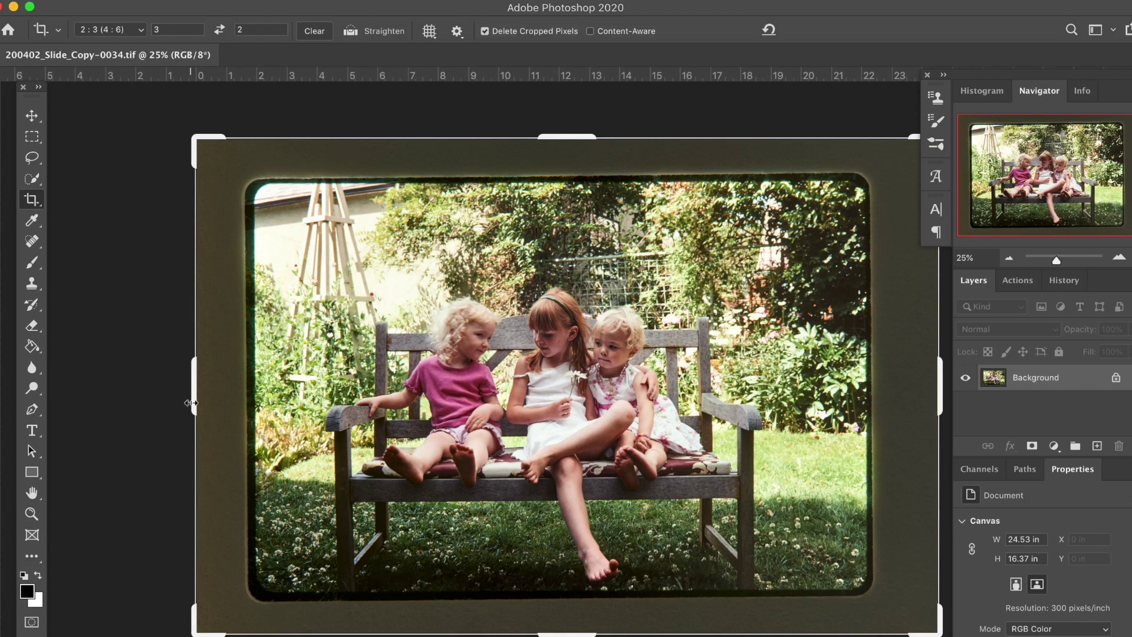
{"action": "left_click_drag", "start_coordinate": [192, 402], "coordinate": [278, 402]}
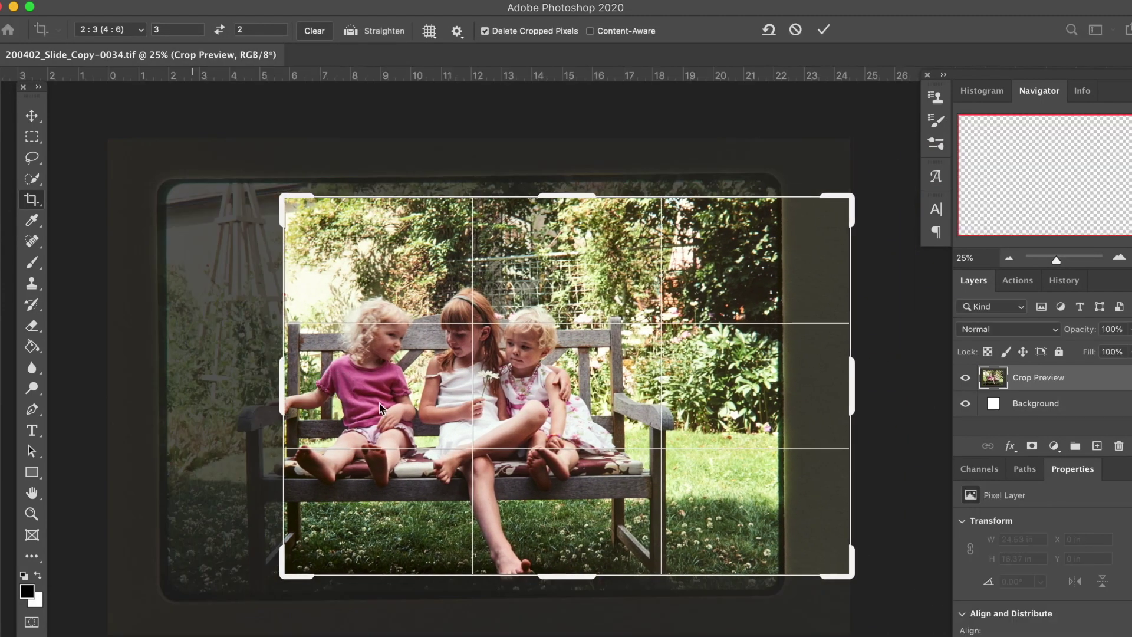
- Crop the bench photo at 2:3, rotated about 1°, to 19.6 × 13.06 in without the mount
{"action": "left_click_drag", "start_coordinate": [466, 396], "coordinate": [572, 405]}
{"action": "key", "text": "super+r"}
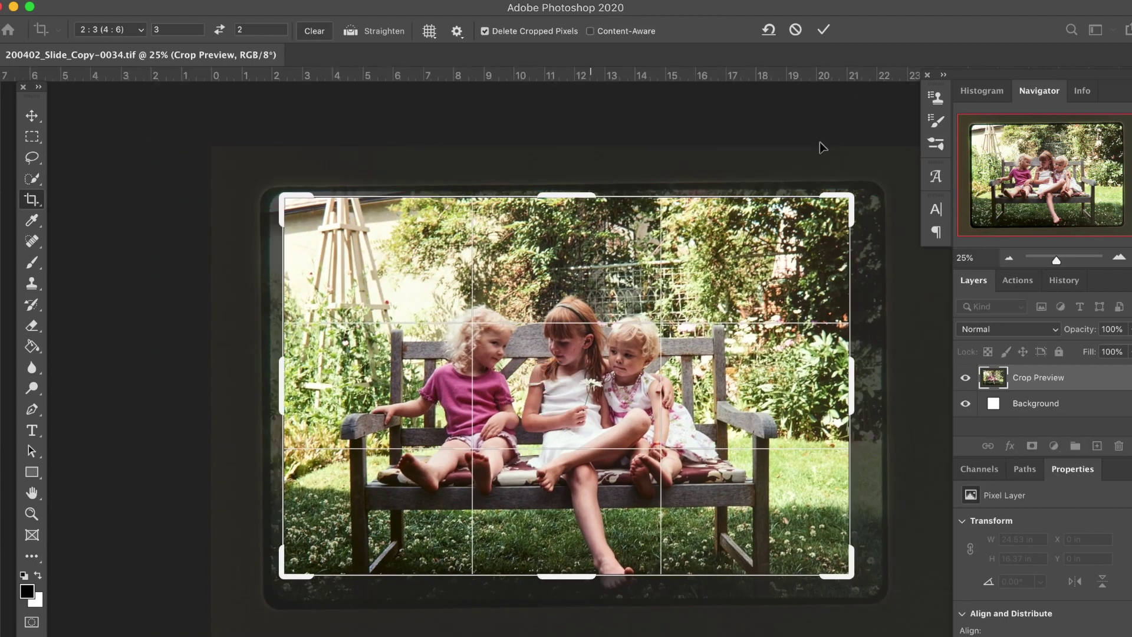
{"action": "mouse_move", "coordinate": [874, 151]}
{"action": "left_mouse_down"}
{"action": "mouse_move", "coordinate": [884, 152]}
{"action": "mouse_move", "coordinate": [880, 163]}
{"action": "left_mouse_up"}
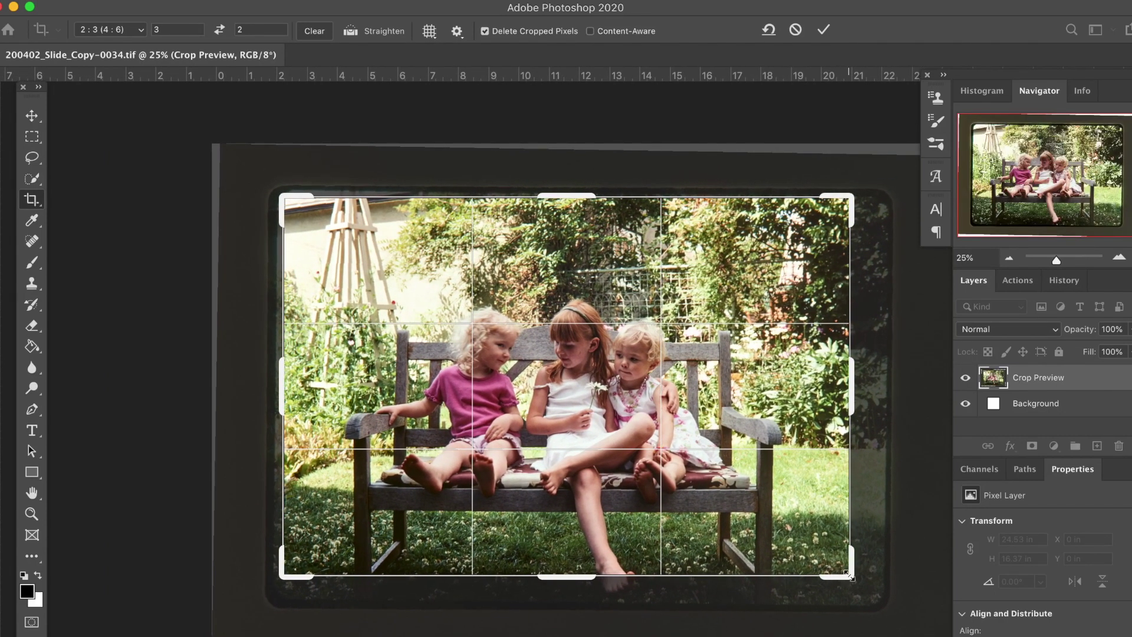
{"action": "mouse_move", "coordinate": [849, 575]}
{"action": "left_mouse_down"}
{"action": "mouse_move", "coordinate": [854, 563]}
{"action": "mouse_move", "coordinate": [862, 586]}
{"action": "left_mouse_up"}
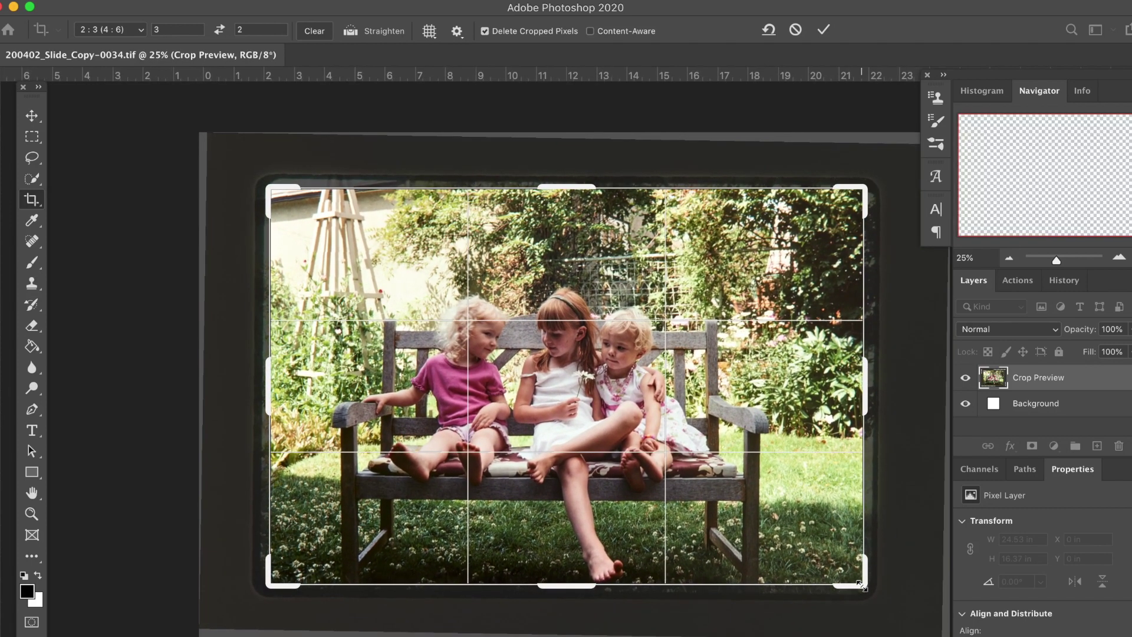
{"action": "left_click_drag", "start_coordinate": [213, 333], "coordinate": [215, 336]}
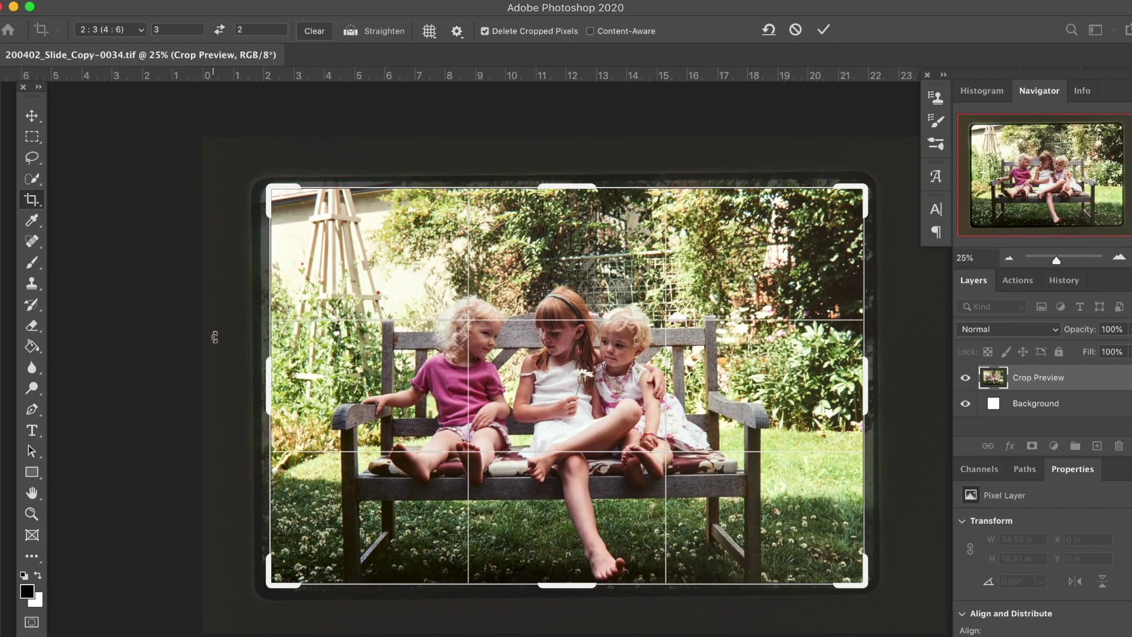
{"action": "key", "text": "Return"}
- Resize the image to 2100 × 1400 px via Image Size and zoom to roughly 100%
{"action": "left_click", "coordinate": [188, 0]}
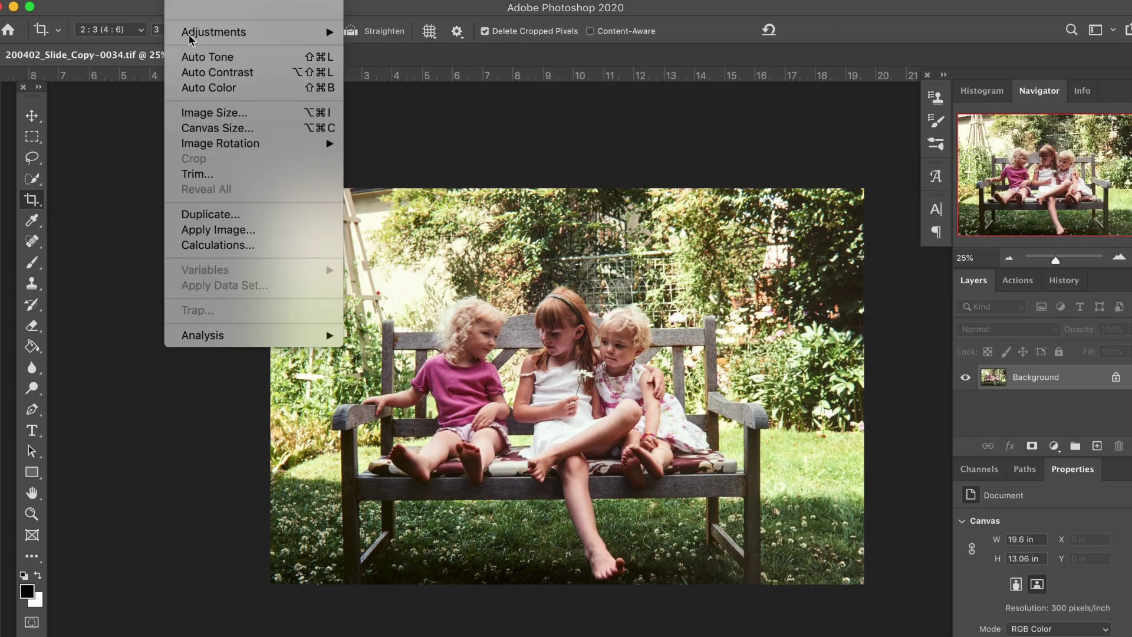
{"action": "left_click", "coordinate": [212, 112]}
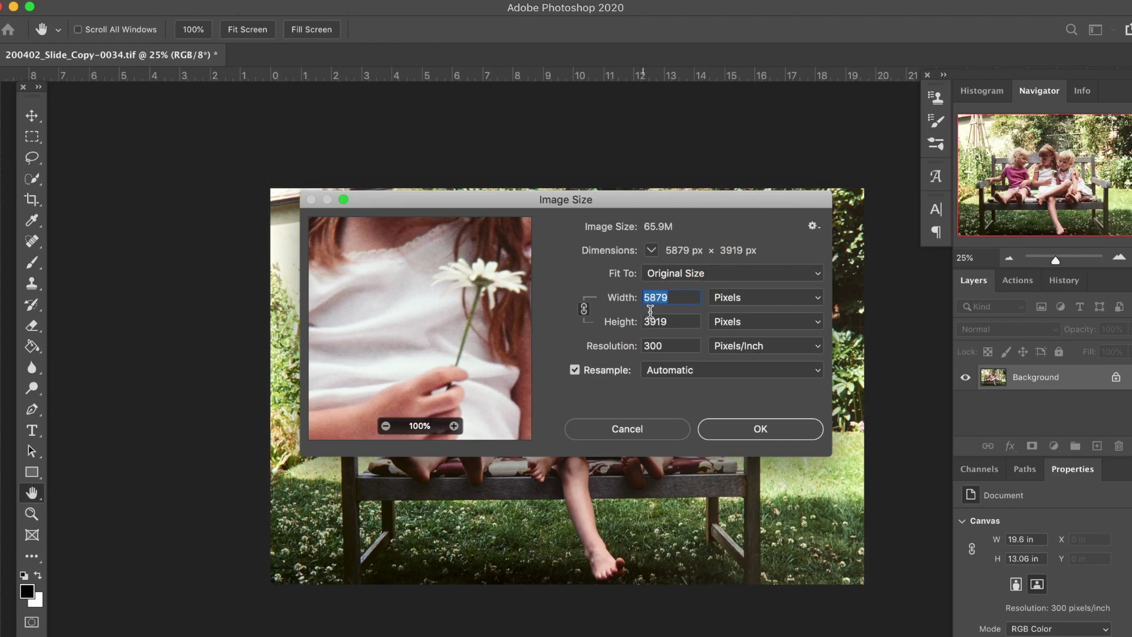
{"action": "type", "text": "2100"}
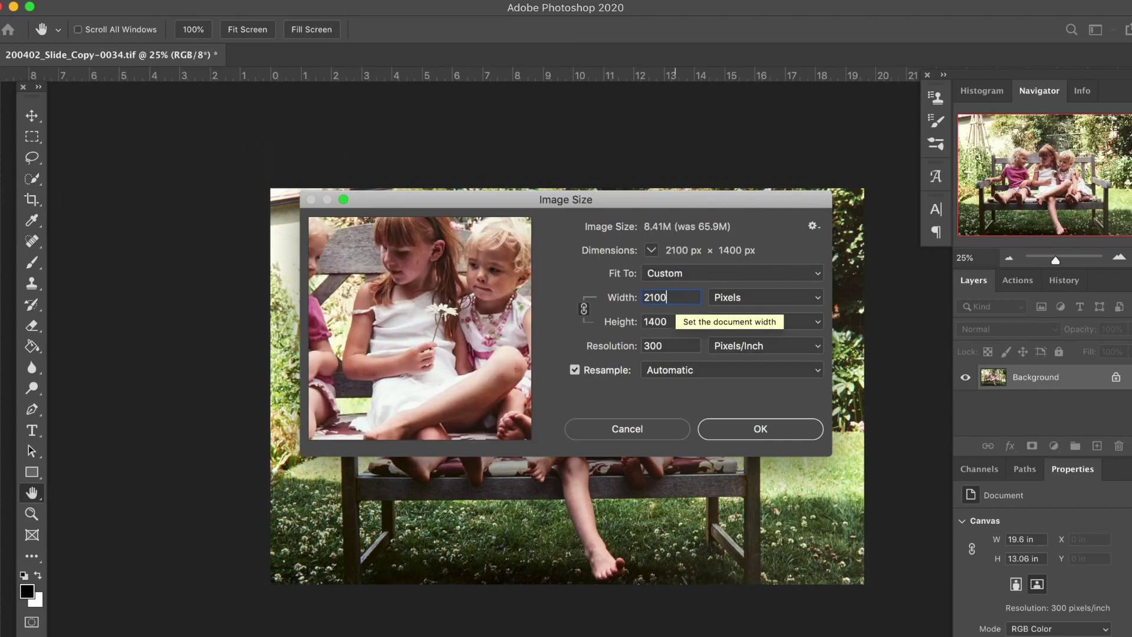
{"action": "left_click", "coordinate": [755, 432]}
{"action": "key", "text": "c"}
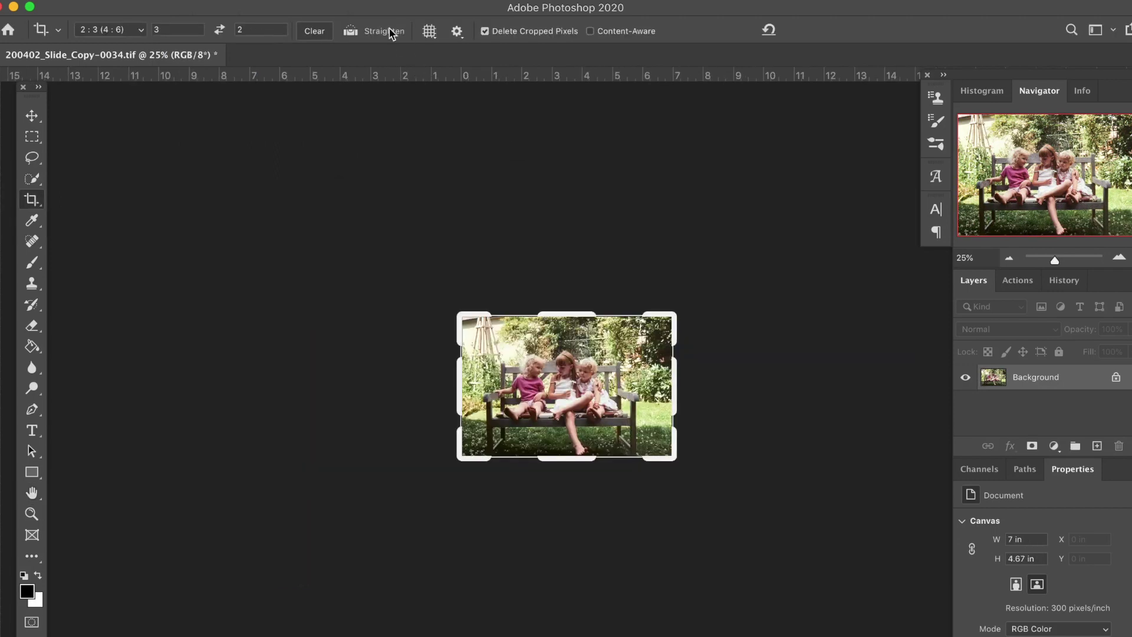
{"action": "key", "text": "super+1"}
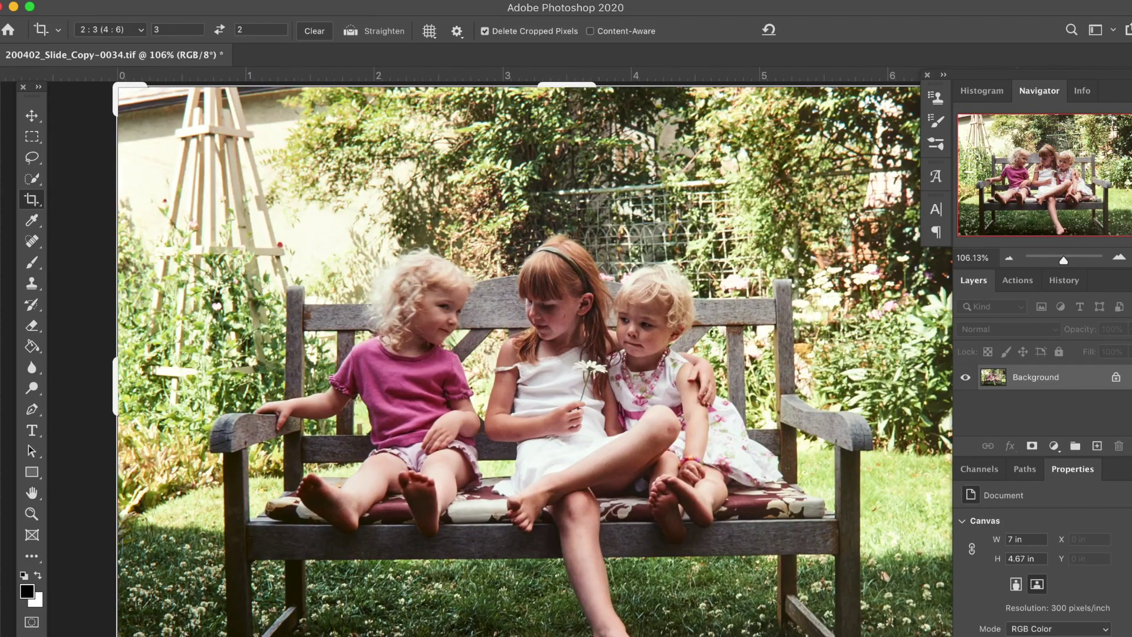
{"action": "left_click", "coordinate": [360, 0]}
- Apply Smart Sharpen at 20% amount, 1.0 px radius, then save a copy to the Desktop
{"action": "mouse_move", "coordinate": [389, 271]}
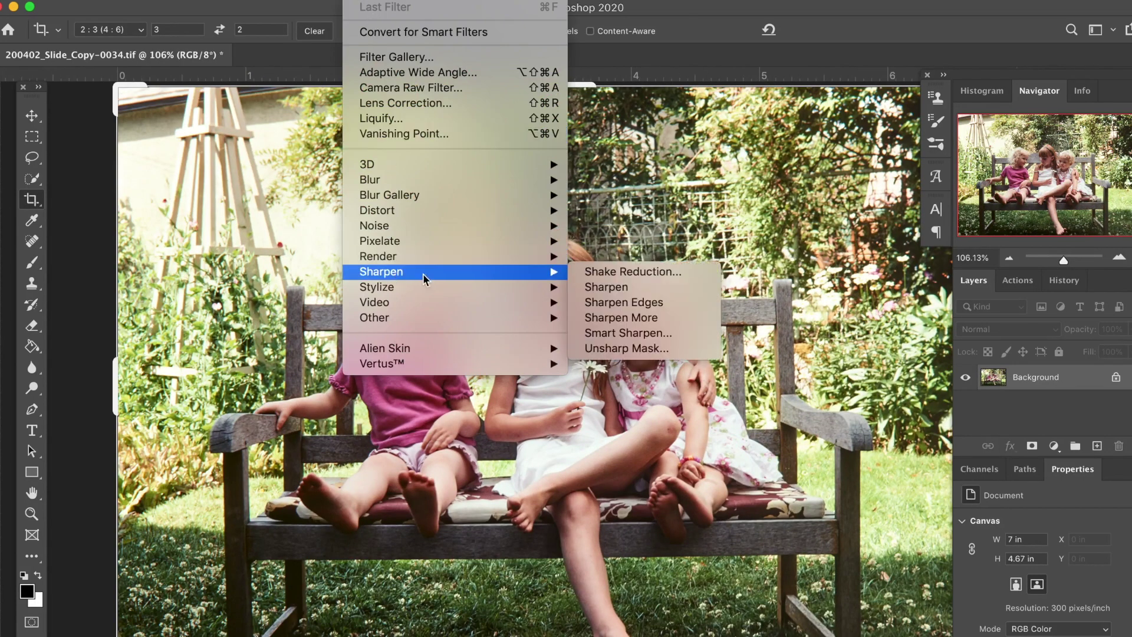
{"action": "left_click", "coordinate": [616, 332]}
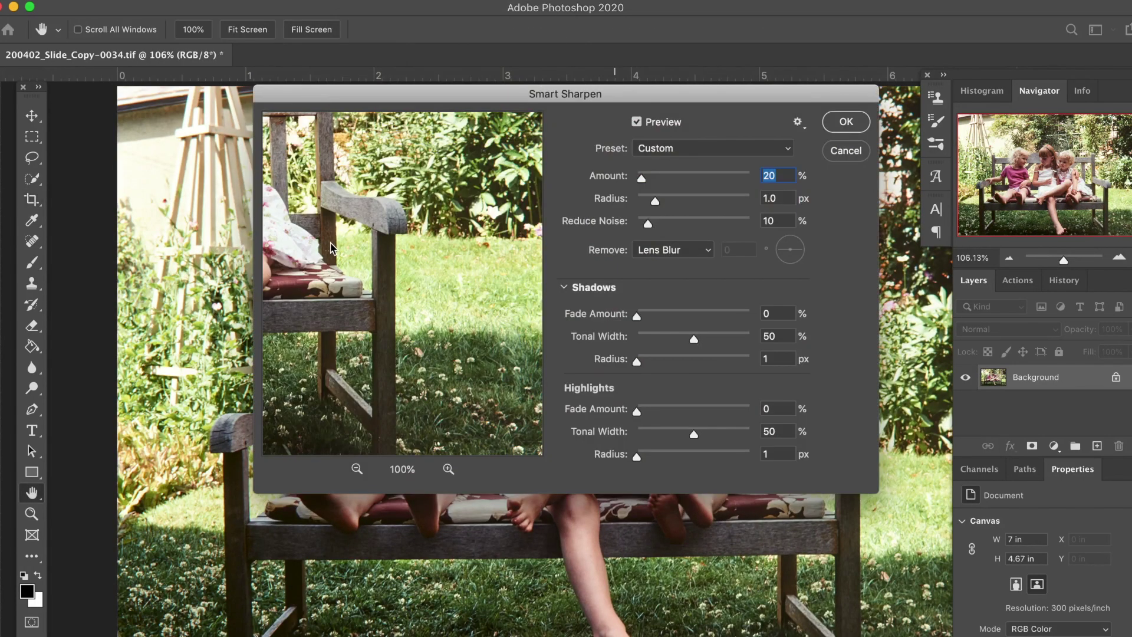
{"action": "left_click_drag", "start_coordinate": [329, 233], "coordinate": [614, 394]}
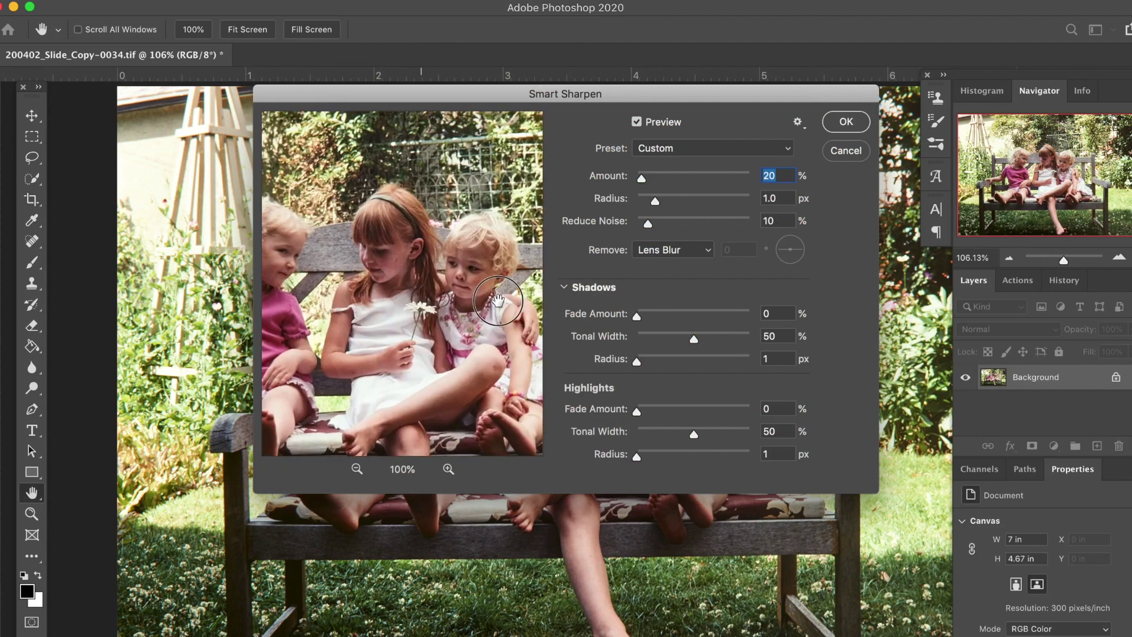
{"action": "left_click", "coordinate": [846, 122]}
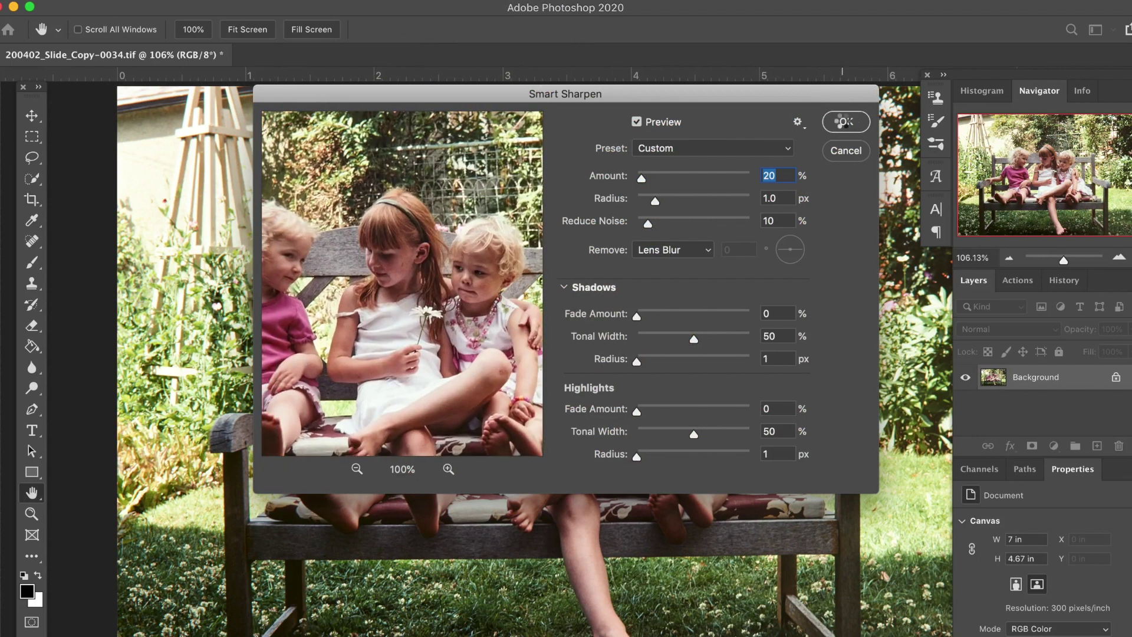
{"action": "key", "text": "c"}
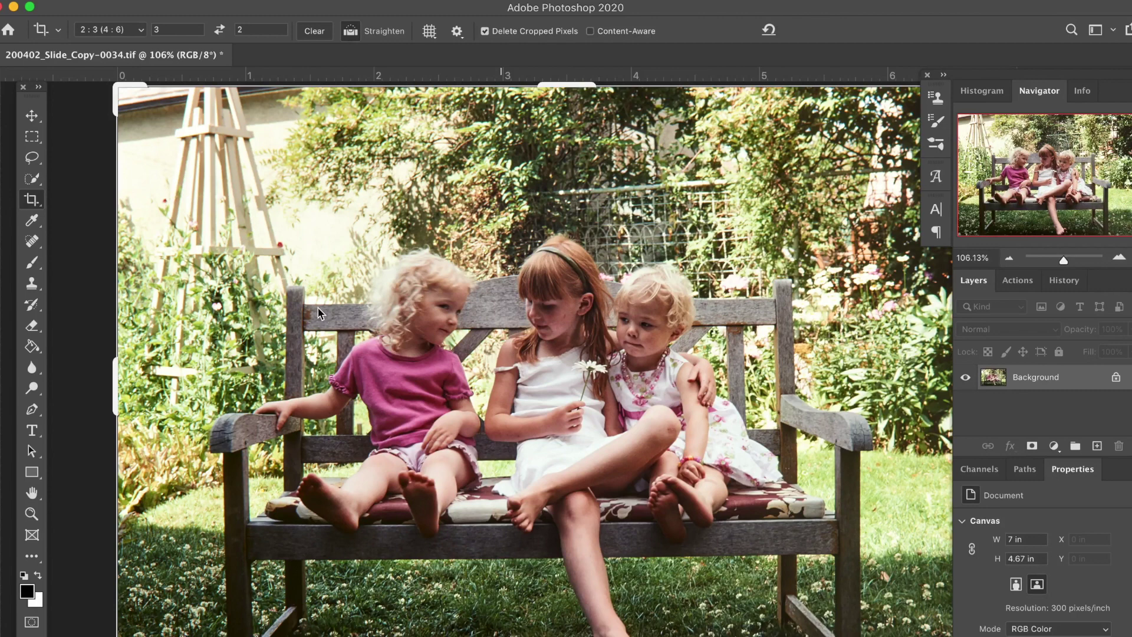
{"action": "key", "text": "super+shift+s"}
{"action": "left_click", "coordinate": [203, 315]}
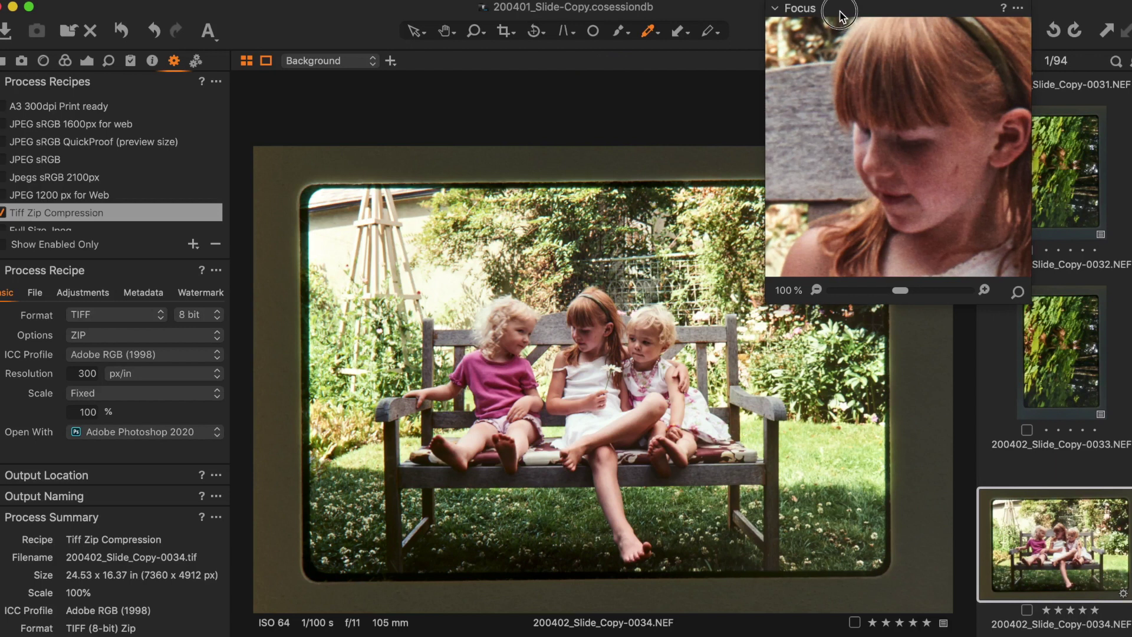
- Filter the Library to five-star images and select slide copy 0007 for processing
{"action": "left_click_drag", "start_coordinate": [847, 8], "coordinate": [738, 12]}
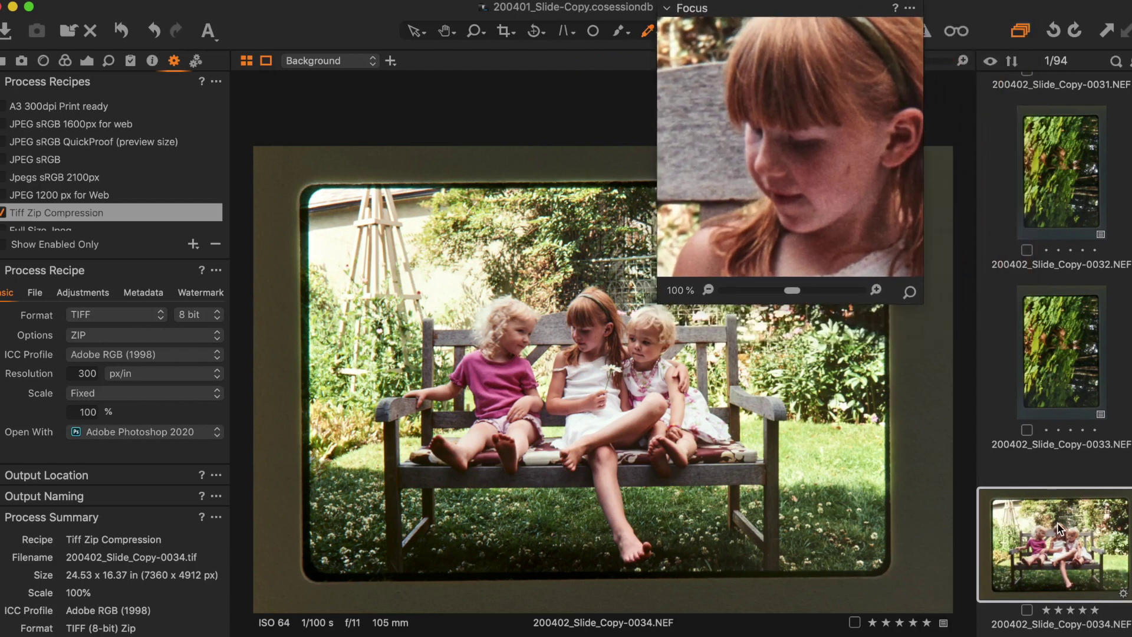
{"action": "key", "text": "super+alt+l"}
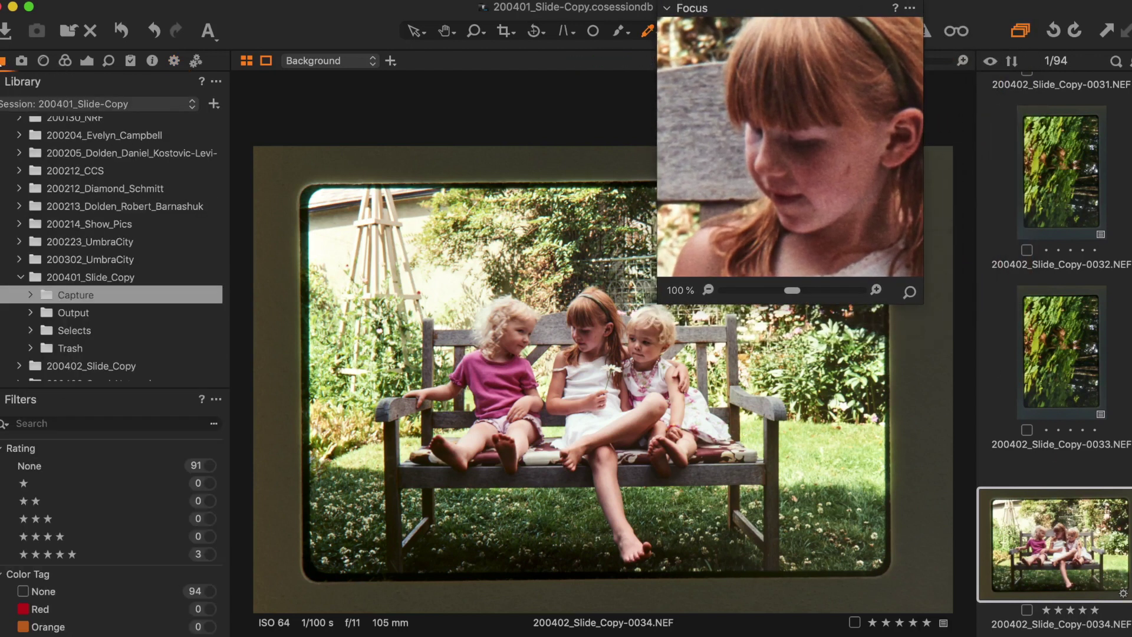
{"action": "left_click", "coordinate": [209, 554]}
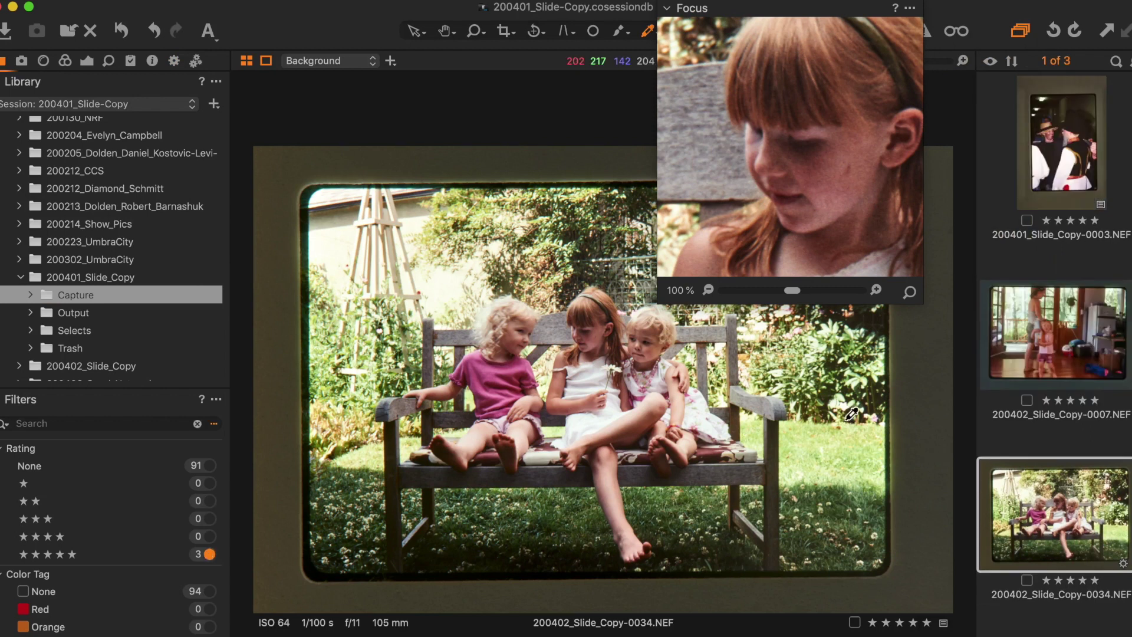
{"action": "left_click", "coordinate": [1040, 374]}
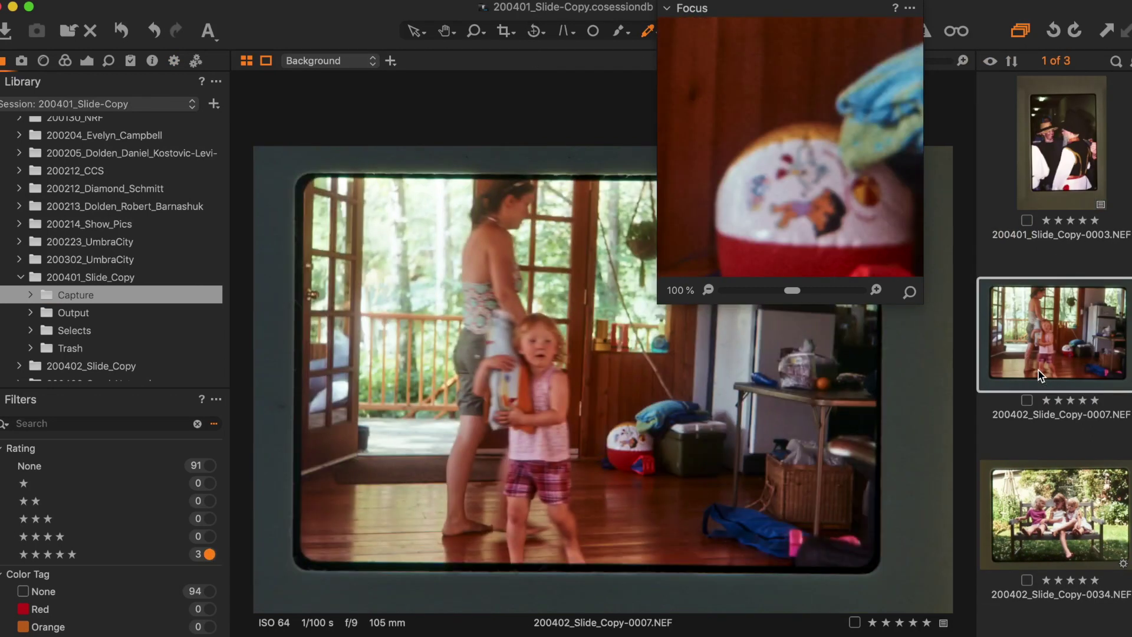
{"action": "left_click", "coordinate": [171, 55]}
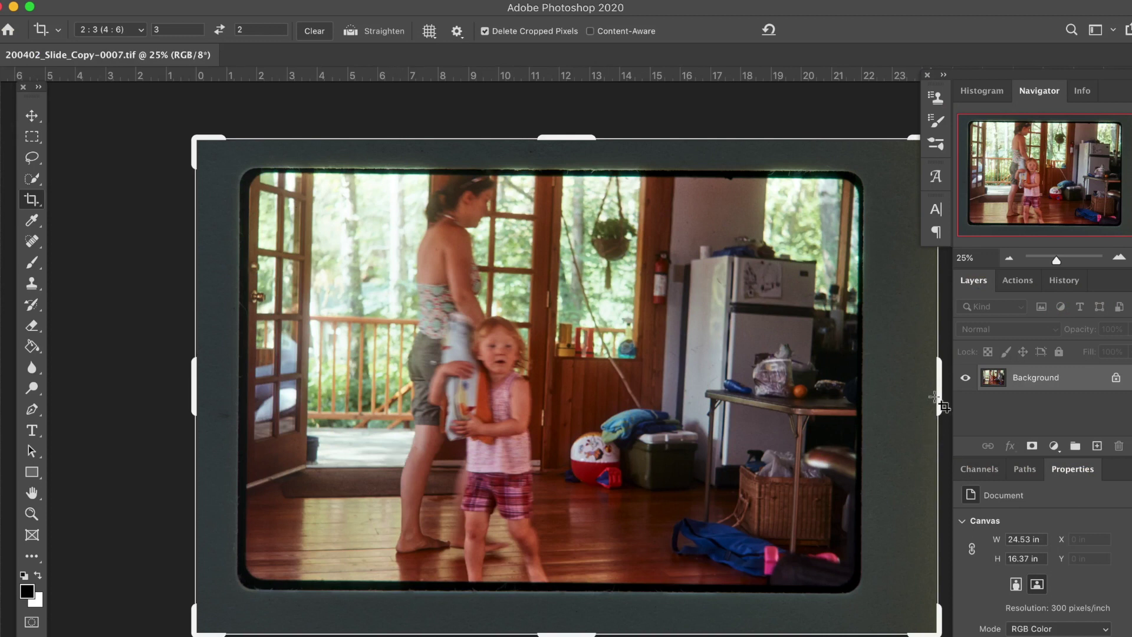
- Crop slide copy 0007 at 2:3 to the kitchen scene, leveled about 0.9°, 19.6 × 13.07 in
{"action": "left_click_drag", "start_coordinate": [938, 411], "coordinate": [866, 411]}
{"action": "left_click_drag", "start_coordinate": [940, 445], "coordinate": [864, 445]}
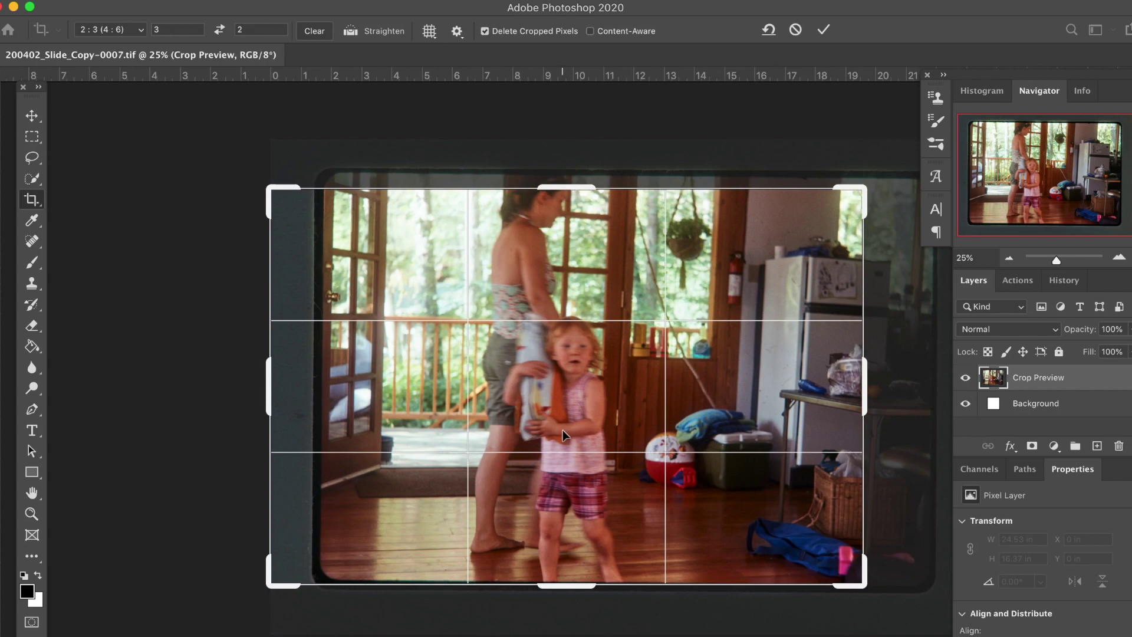
{"action": "left_click_drag", "start_coordinate": [563, 435], "coordinate": [512, 449]}
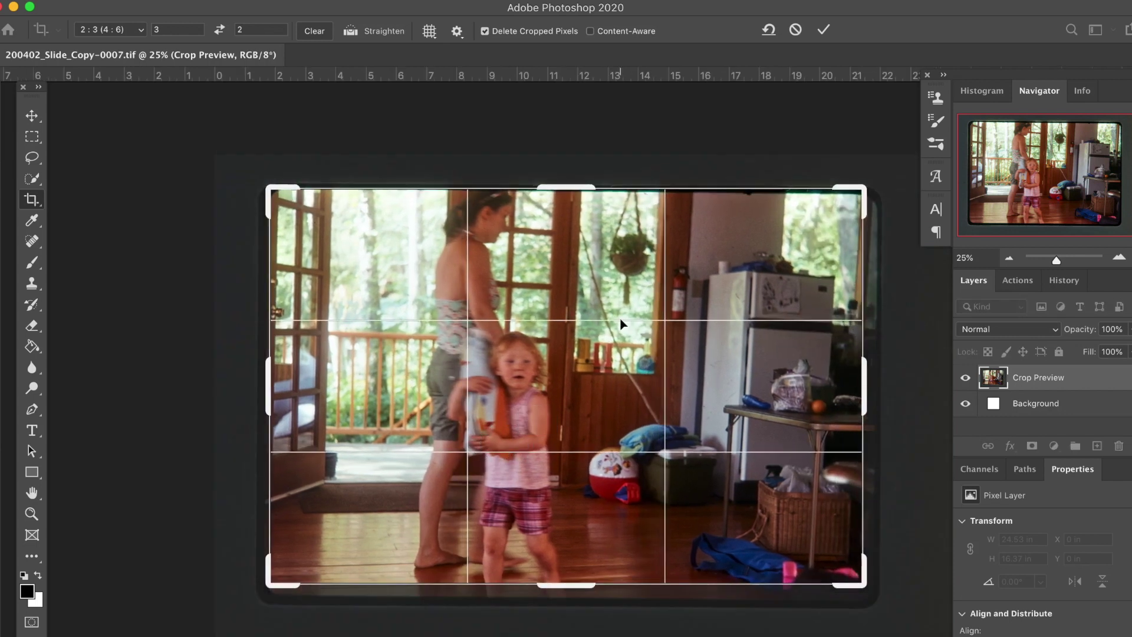
{"action": "left_click_drag", "start_coordinate": [875, 175], "coordinate": [844, 176]}
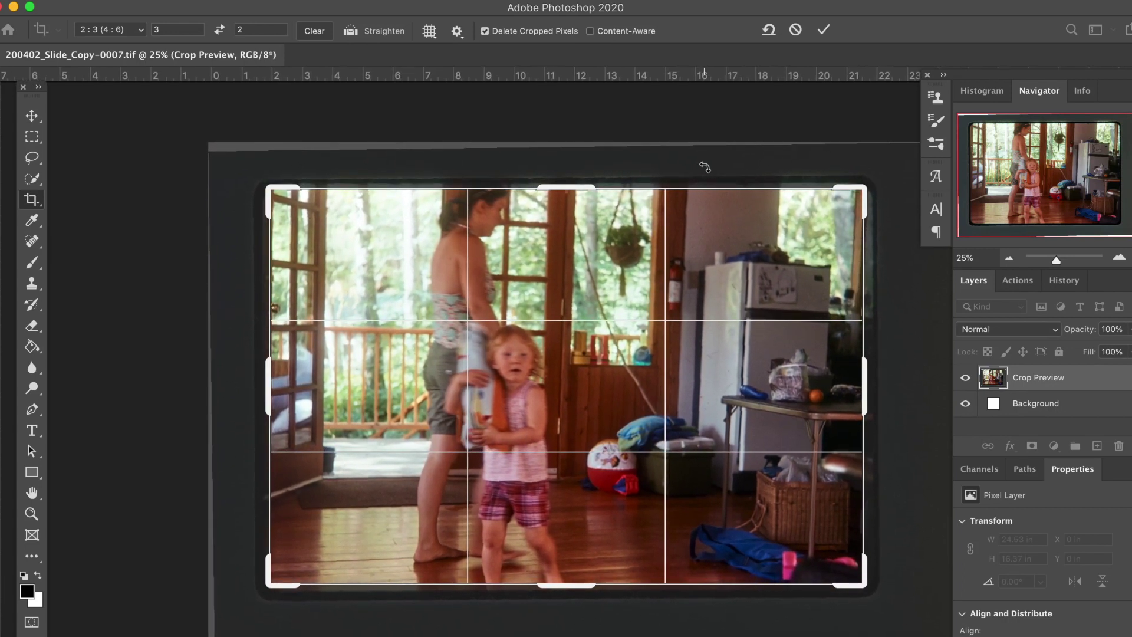
{"action": "key", "text": "Return"}
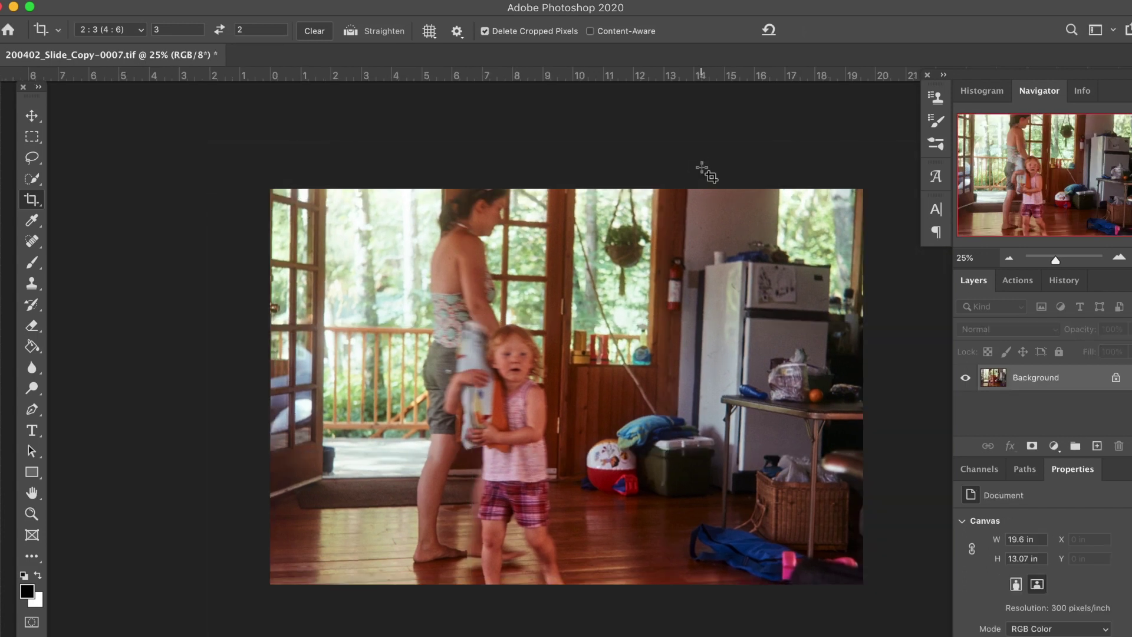
{"action": "left_click", "coordinate": [198, 1]}
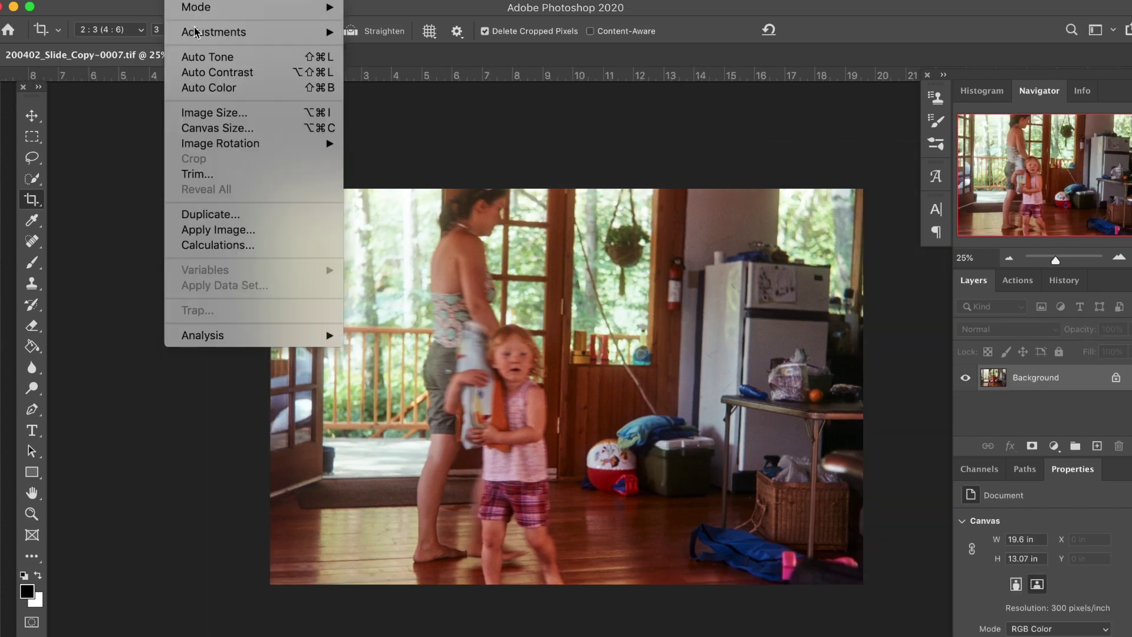
- Resize slide copy 0007 to a width of 2100 px (2100 × 1400)
{"action": "left_click", "coordinate": [219, 112]}
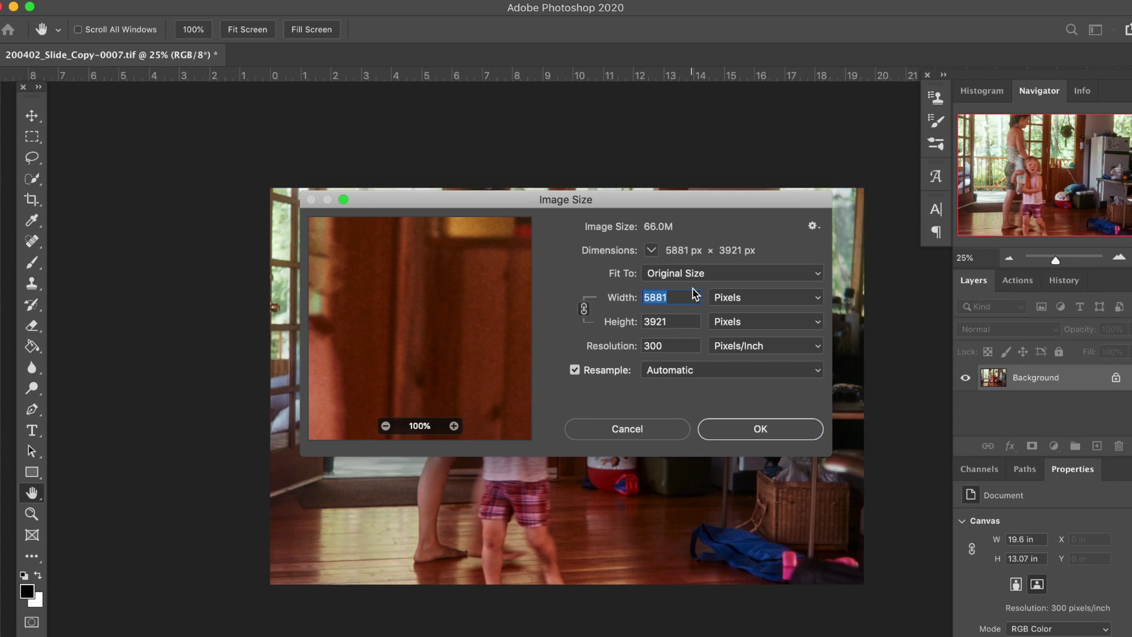
{"action": "type", "text": "2100"}
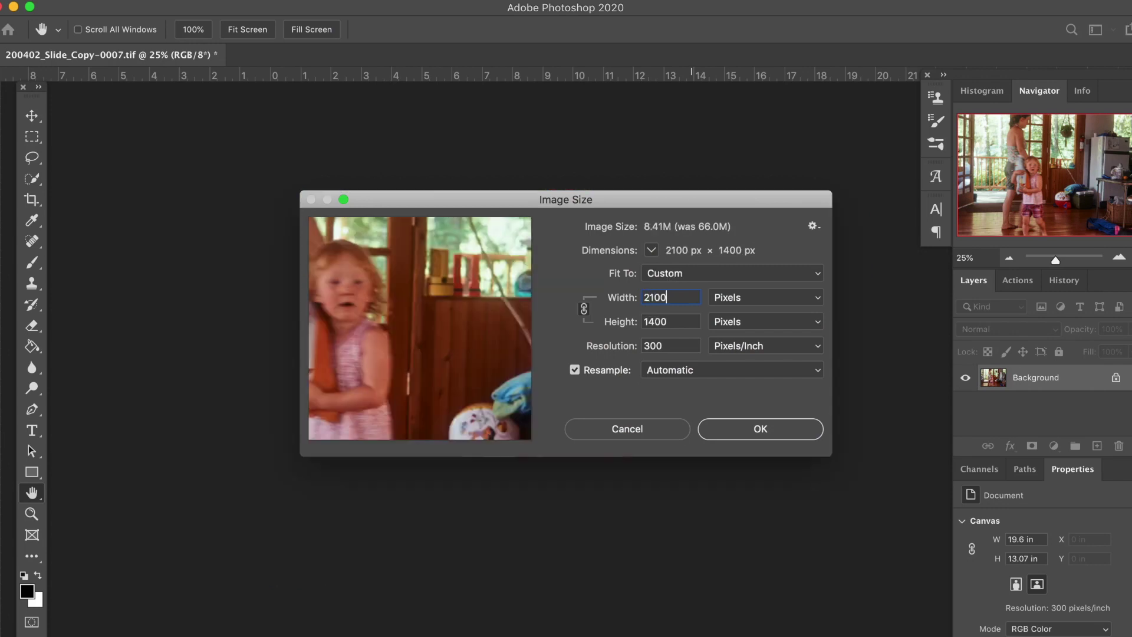
{"action": "key", "text": "Return"}
{"action": "key", "text": "c"}
- Reapply Smart Sharpen to the resized image
{"action": "left_click", "coordinate": [368, 1]}
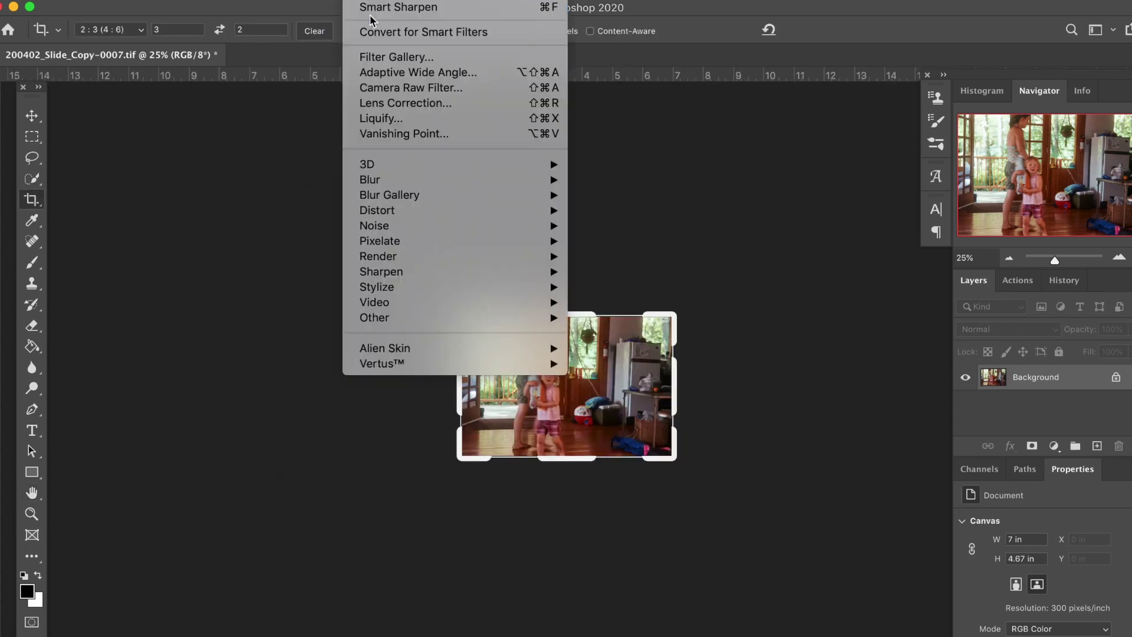
{"action": "left_click", "coordinate": [370, 8]}
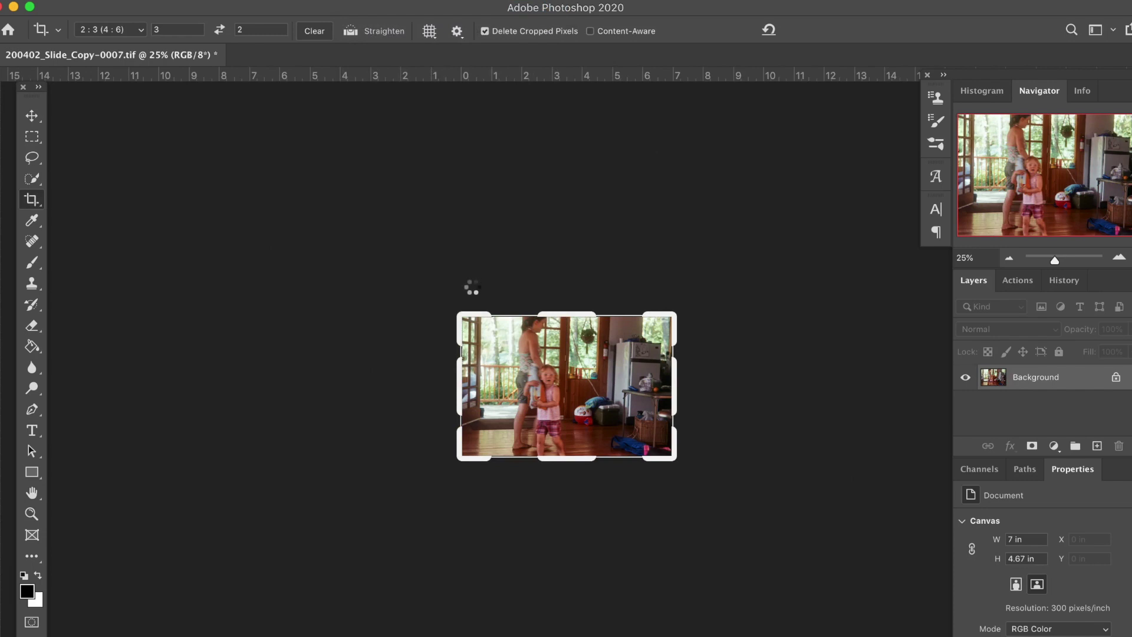
{"action": "scroll", "coordinate": [471, 286], "scroll_direction": "up", "scroll_amount": 5}
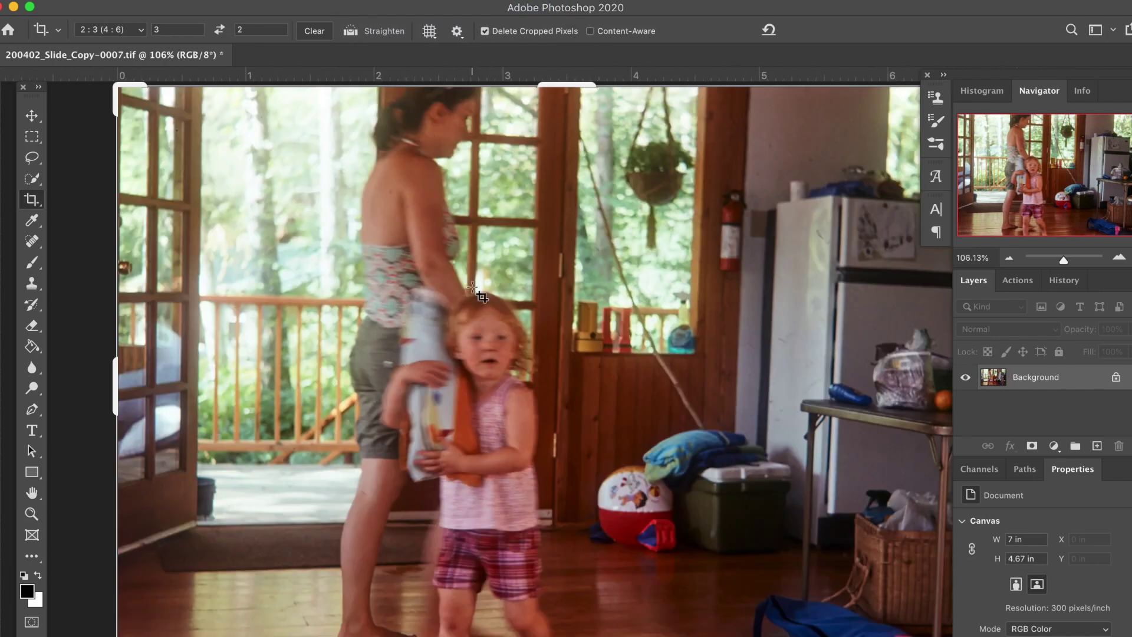
- Begin saving the image under a new name with JPEG as the format
{"action": "key", "text": "super+shift+s"}
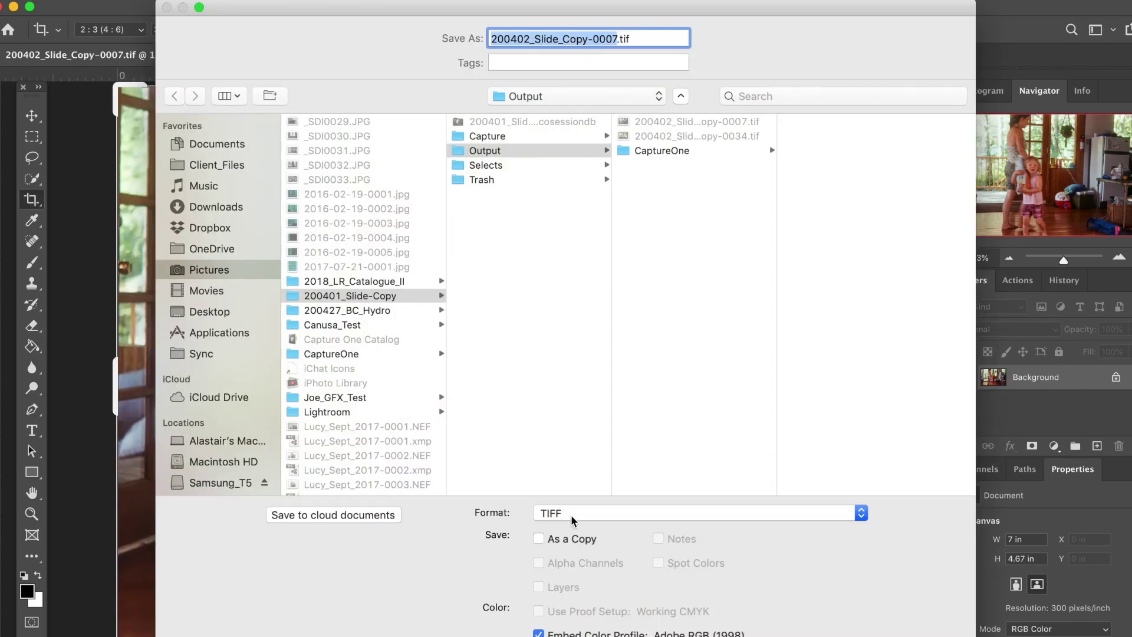
{"action": "left_click", "coordinate": [571, 520]}
{"action": "left_click", "coordinate": [580, 345]}
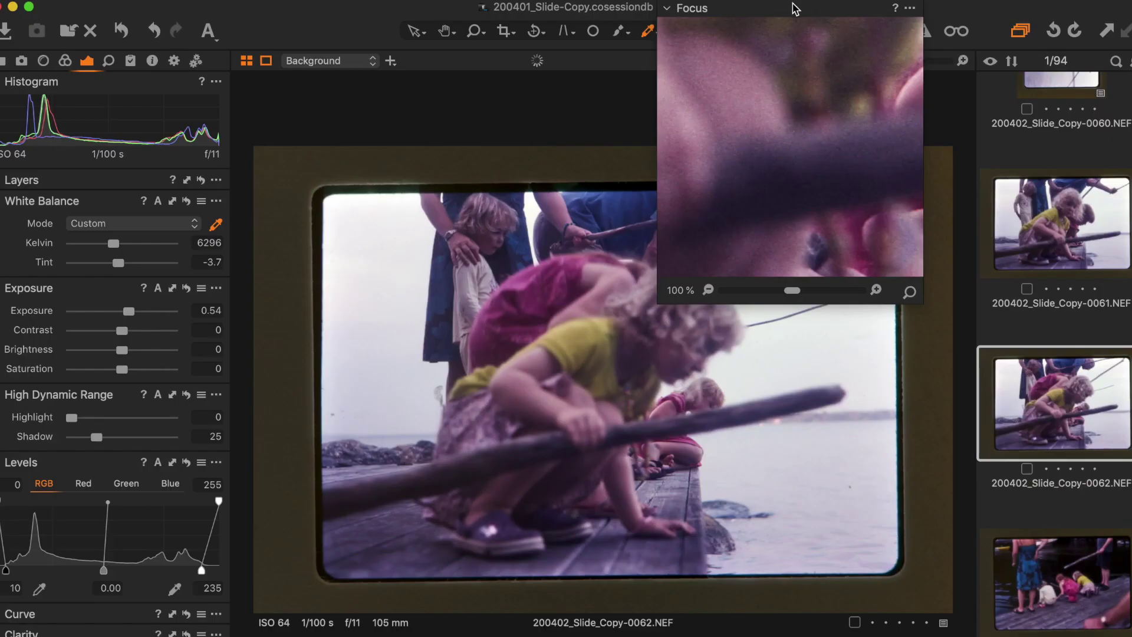
- Auto-adjust slide 0062 and neutralise its white balance from a spot on the dock
{"action": "left_click_drag", "start_coordinate": [790, 8], "coordinate": [1009, 23]}
{"action": "left_click", "coordinate": [209, 33]}
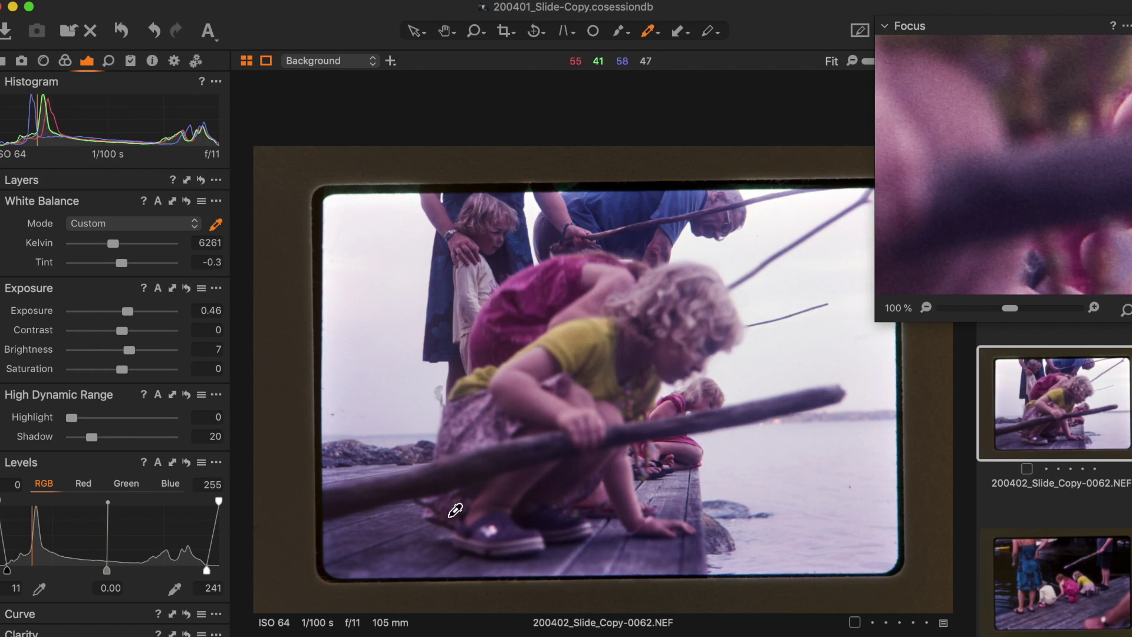
{"action": "left_click", "coordinate": [541, 532]}
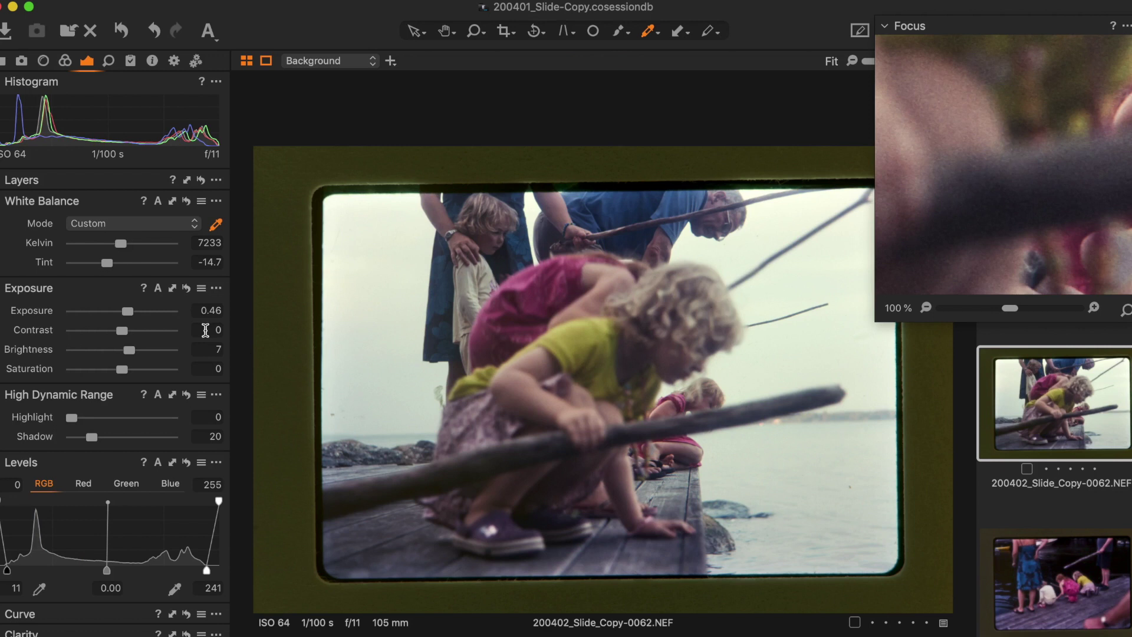
- Set Contrast and Brightness to 10 each
{"action": "left_click", "coordinate": [205, 330]}
{"action": "type", "text": "1"}
{"action": "key", "text": "Return"}
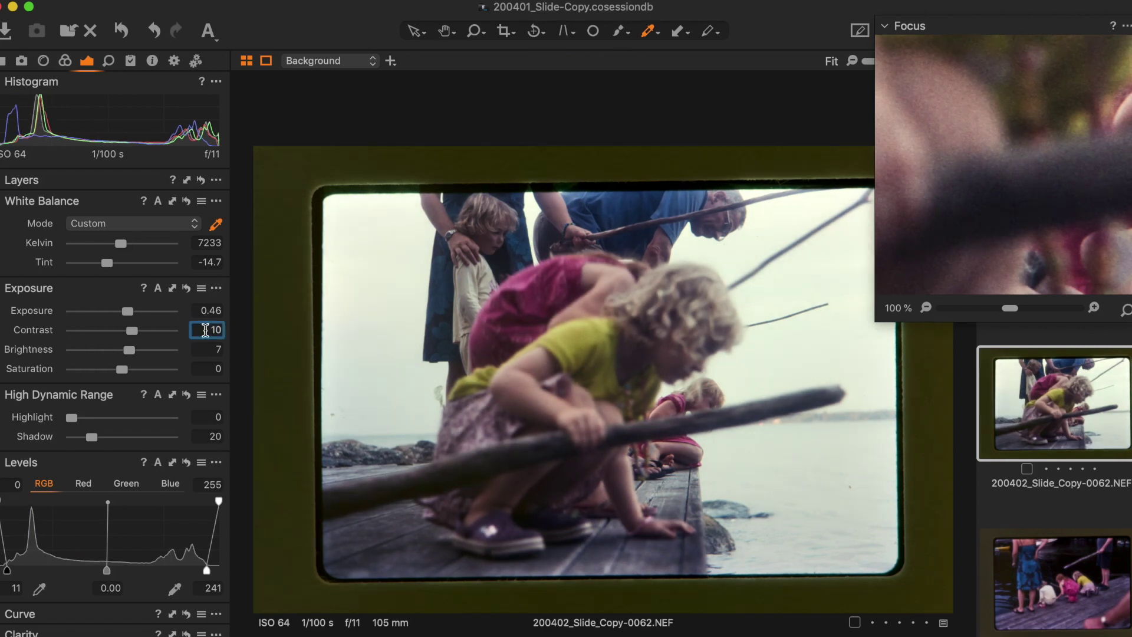
{"action": "double_click", "coordinate": [205, 349]}
{"action": "type", "text": "10"}
{"action": "key", "text": "Return"}
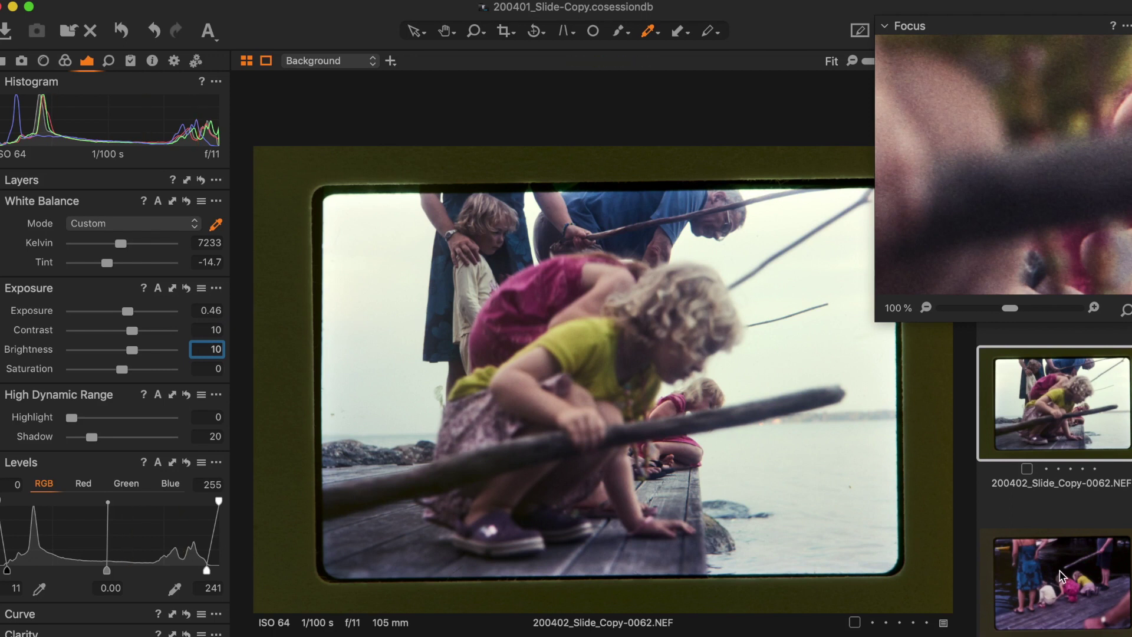
- Open the striped tent slide 0091 from the filmstrip
{"action": "scroll", "coordinate": [1059, 575], "scroll_direction": "down", "scroll_amount": 10}
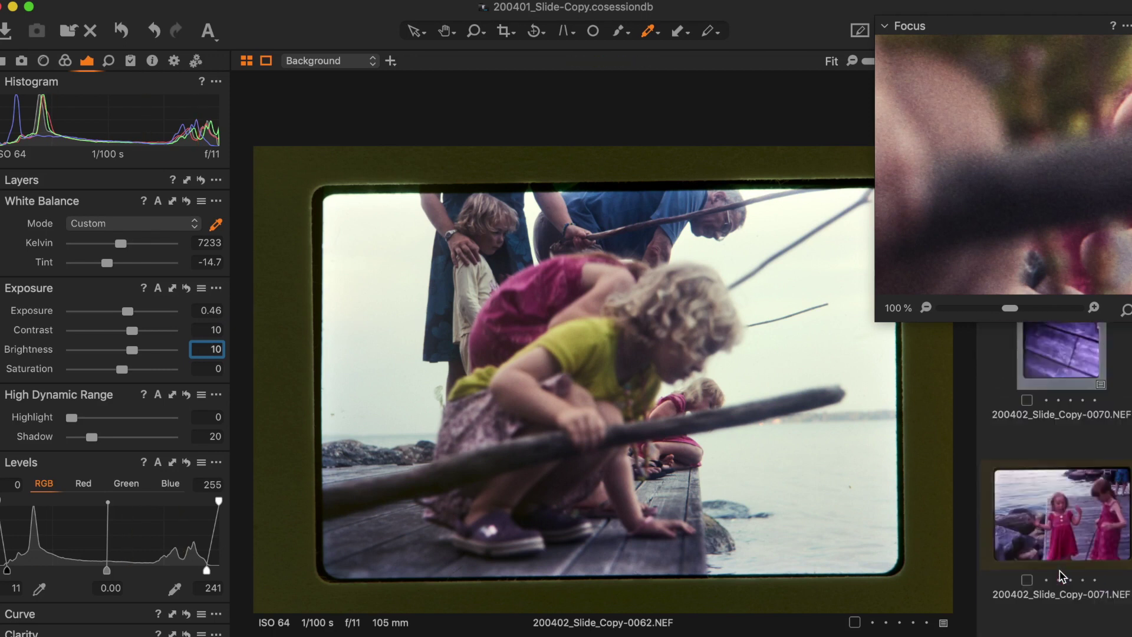
{"action": "scroll", "coordinate": [1061, 575], "scroll_direction": "down", "scroll_amount": 5}
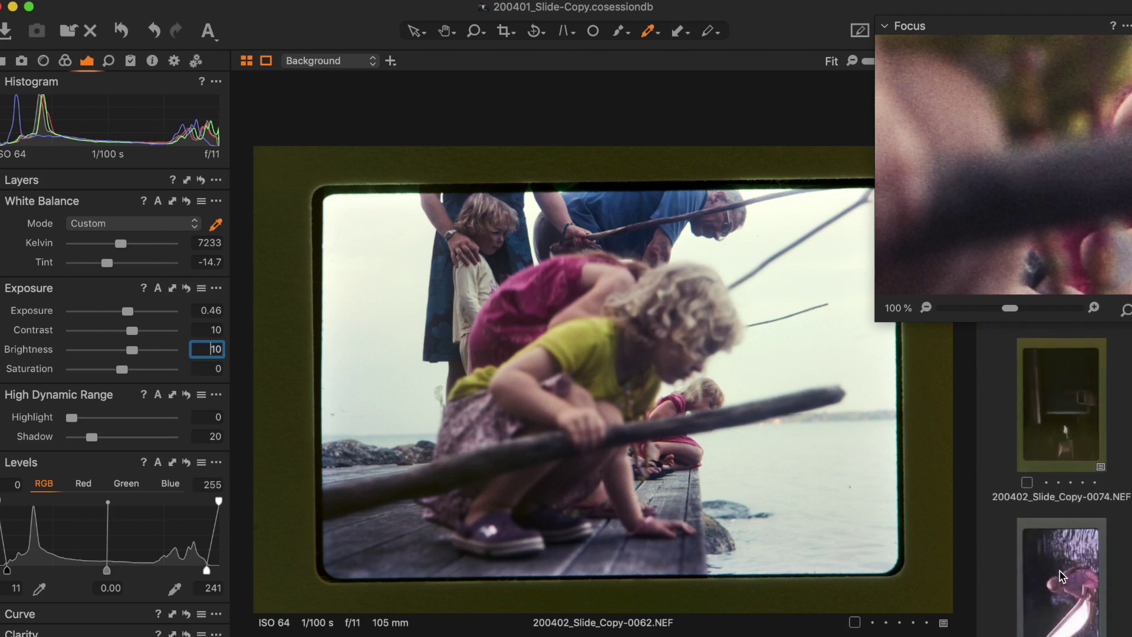
{"action": "scroll", "coordinate": [1061, 575], "scroll_direction": "down", "scroll_amount": 8}
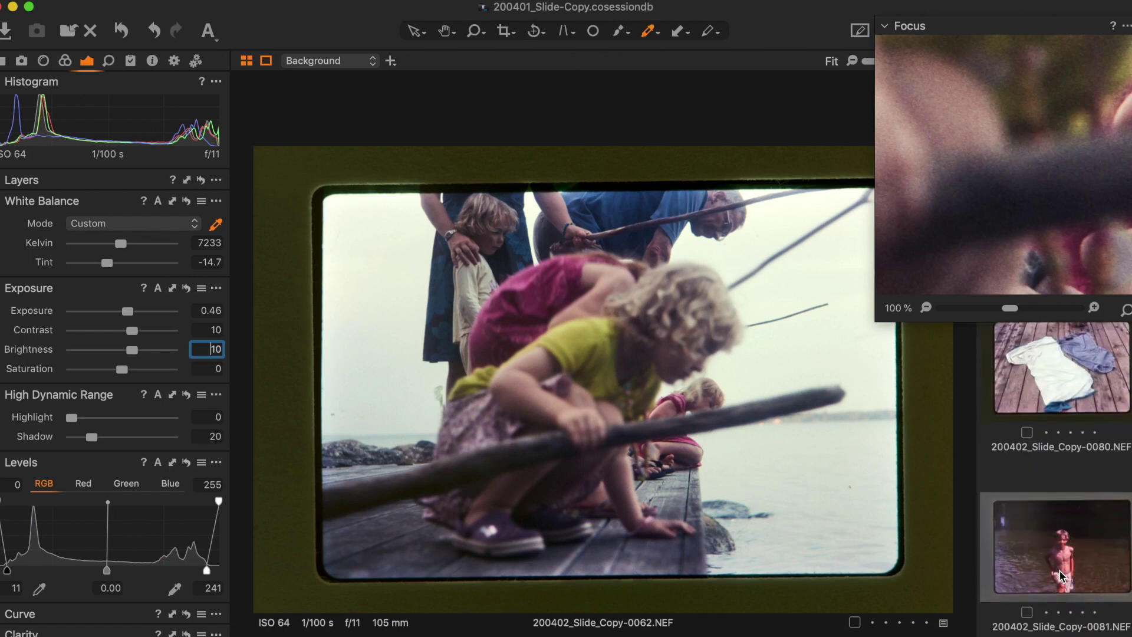
{"action": "scroll", "coordinate": [1062, 576], "scroll_direction": "down", "scroll_amount": 5}
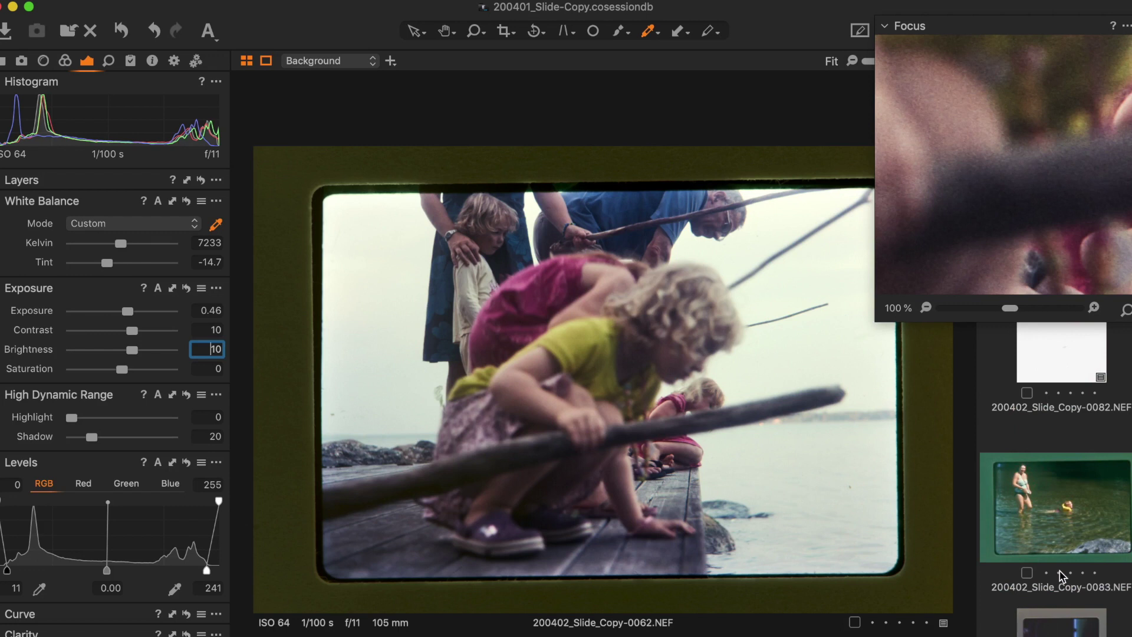
{"action": "scroll", "coordinate": [1061, 576], "scroll_direction": "down", "scroll_amount": 6}
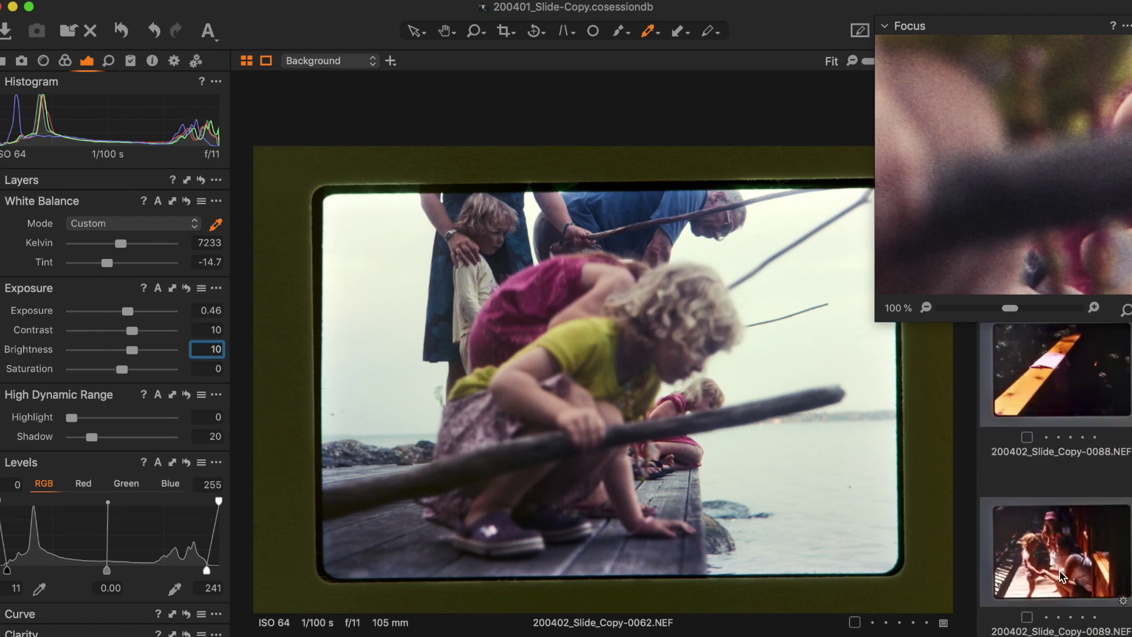
{"action": "left_click", "coordinate": [1059, 576]}
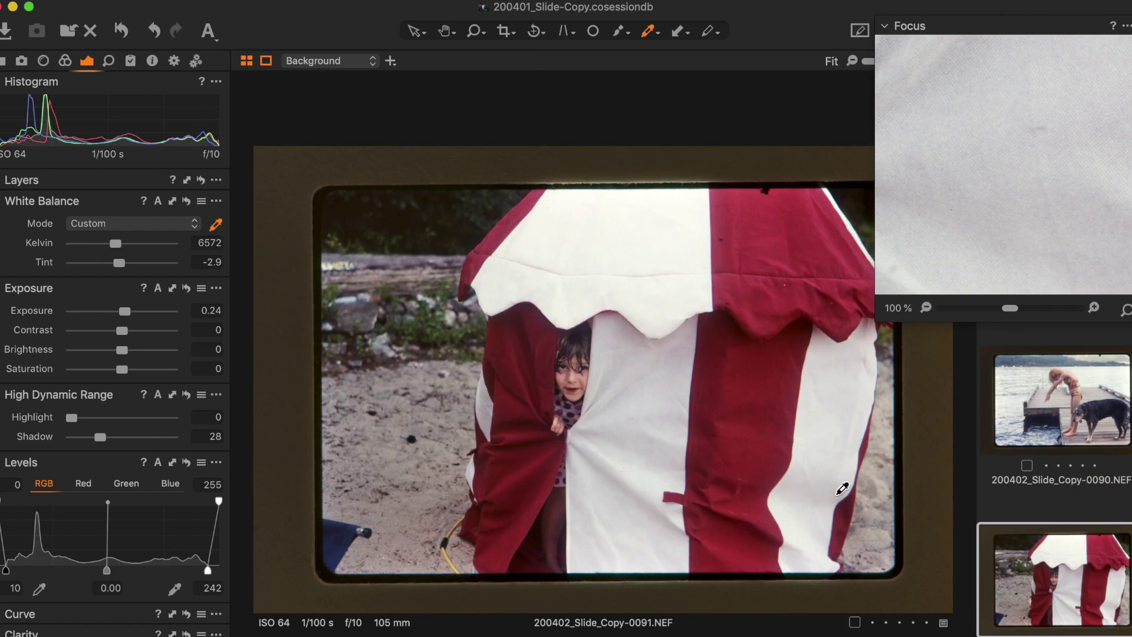
- Set white balance from the white tent fabric, focus-preview the girl's eyes, and auto-adjust
{"action": "left_click", "coordinate": [633, 427]}
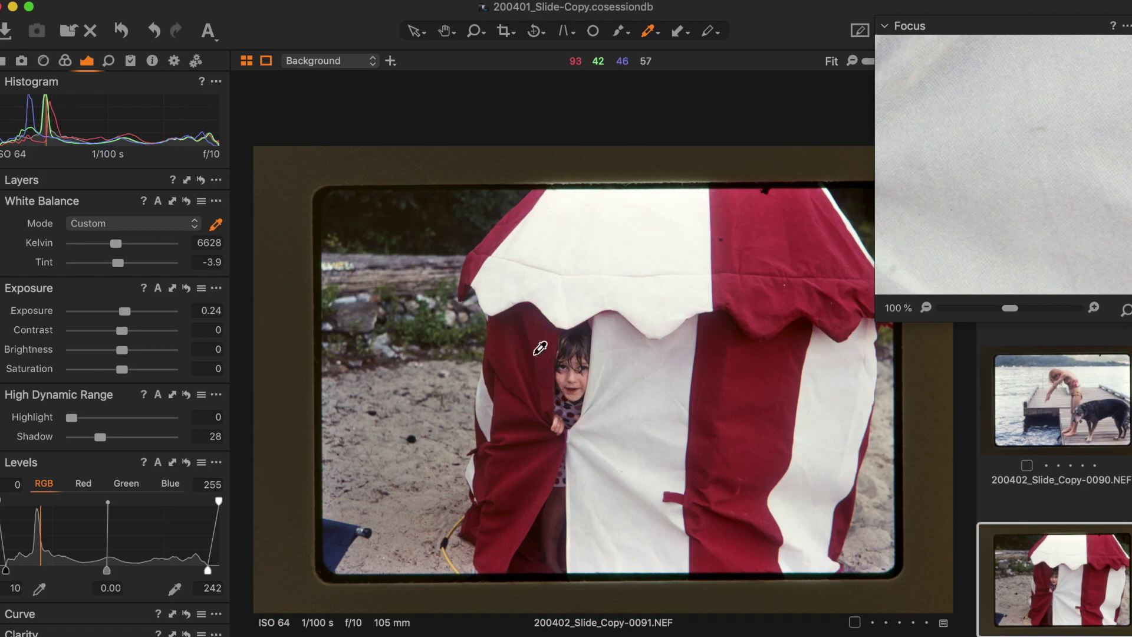
{"action": "left_click", "coordinate": [1125, 311]}
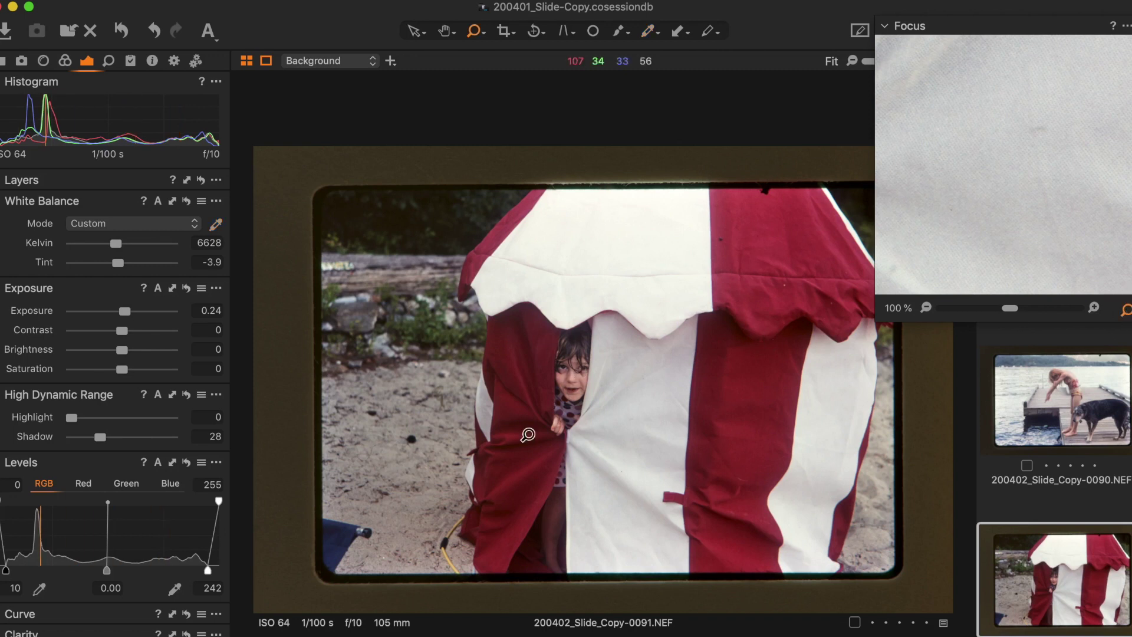
{"action": "left_click", "coordinate": [575, 376]}
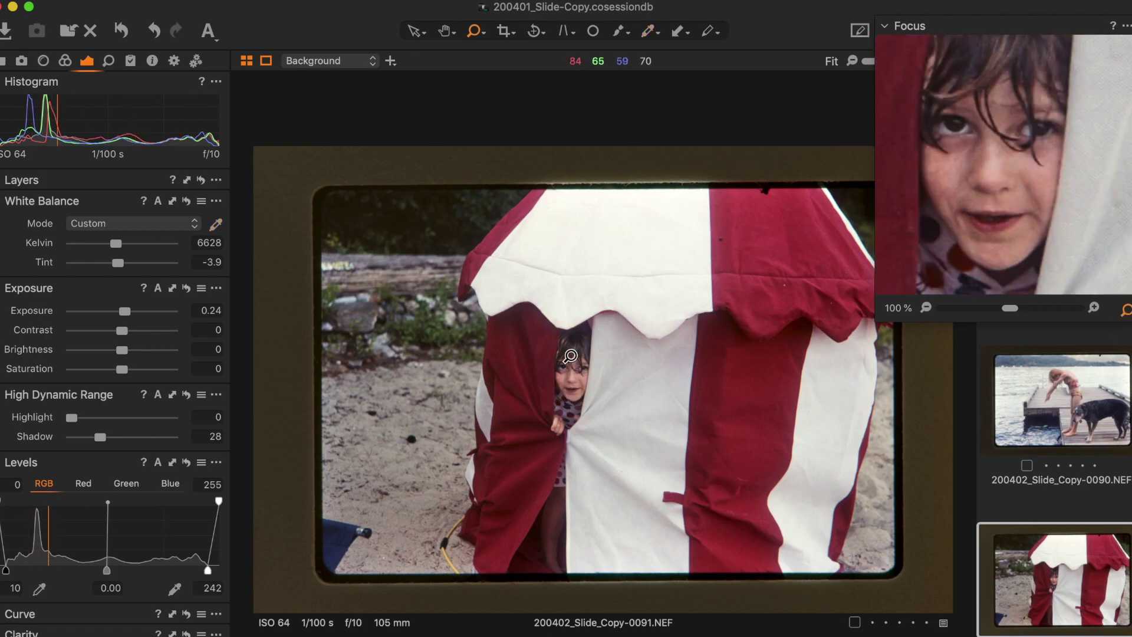
{"action": "left_click", "coordinate": [570, 358]}
{"action": "left_click", "coordinate": [208, 32]}
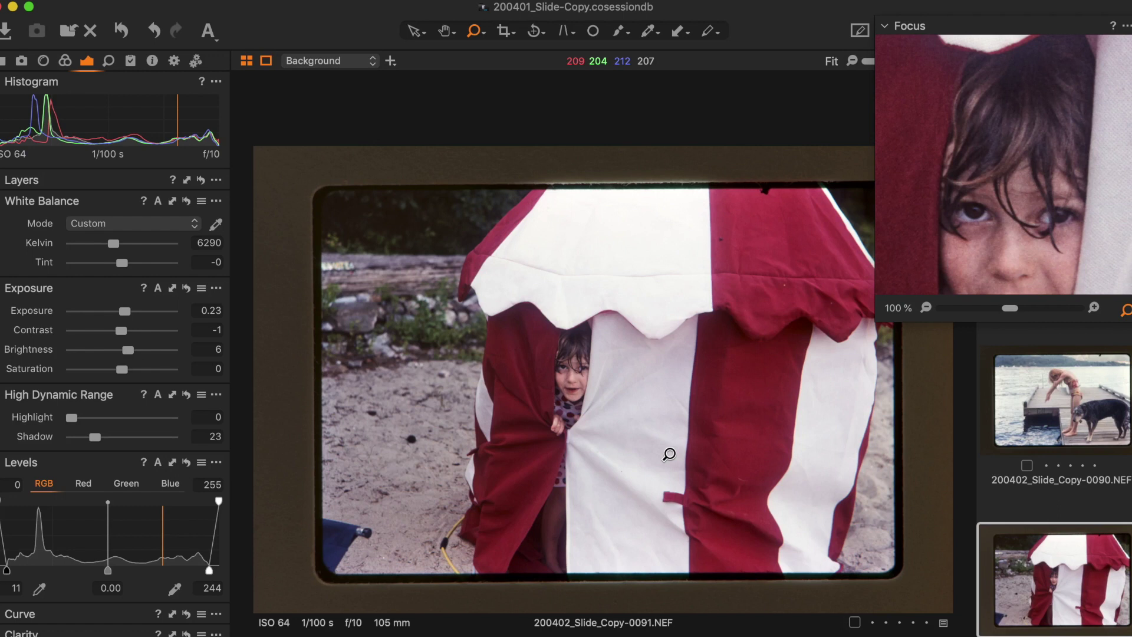
- Open sandbox slide 0093 and pick white balance from its border, giving 6738 K, tint -17.2
{"action": "scroll", "coordinate": [1021, 548], "scroll_direction": "down", "scroll_amount": 5}
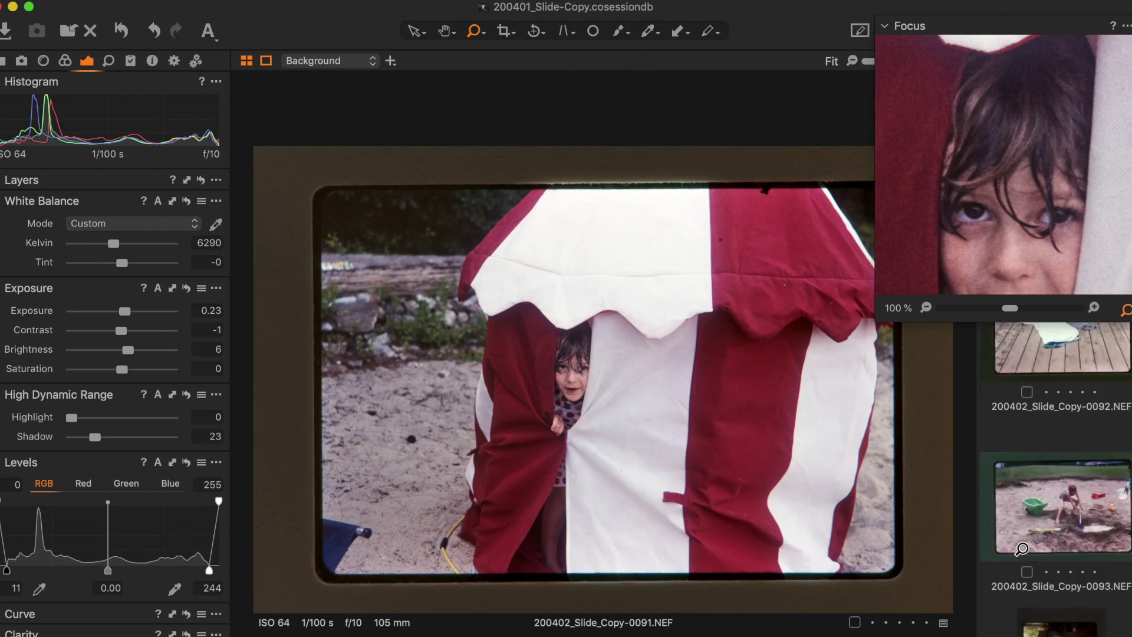
{"action": "scroll", "coordinate": [1022, 548], "scroll_direction": "down", "scroll_amount": 1}
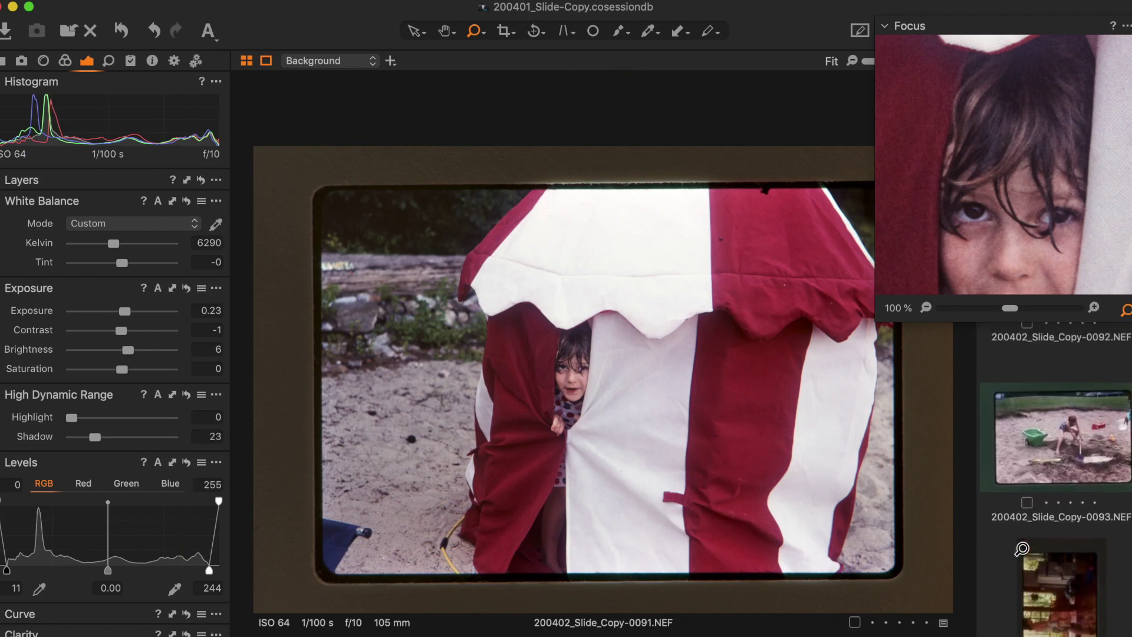
{"action": "left_click", "coordinate": [1035, 439]}
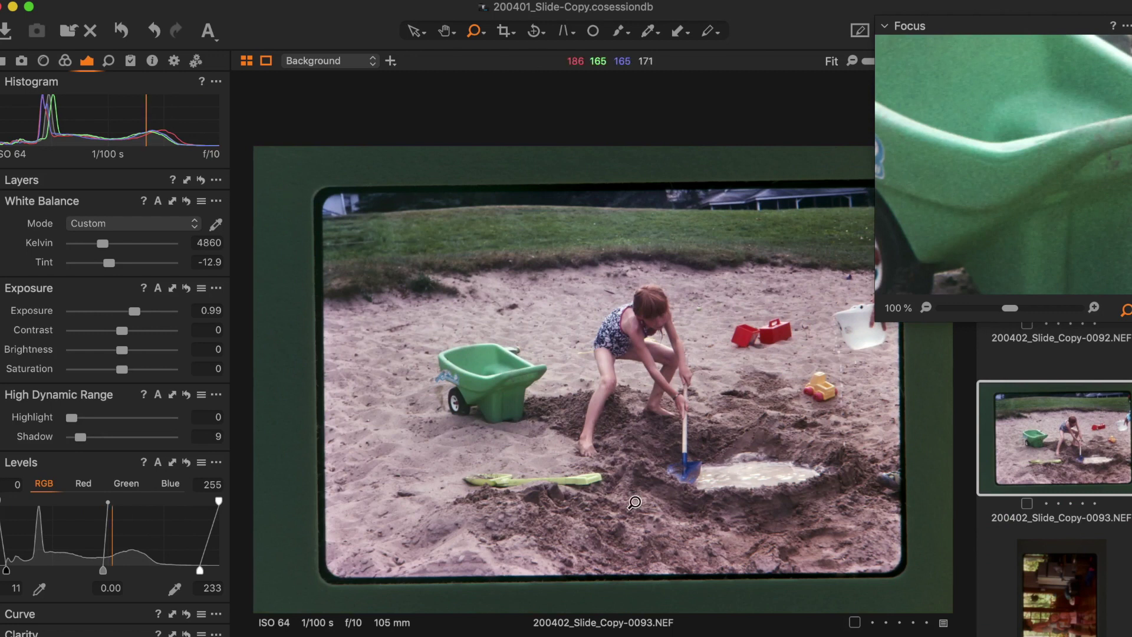
{"action": "left_click", "coordinate": [216, 224]}
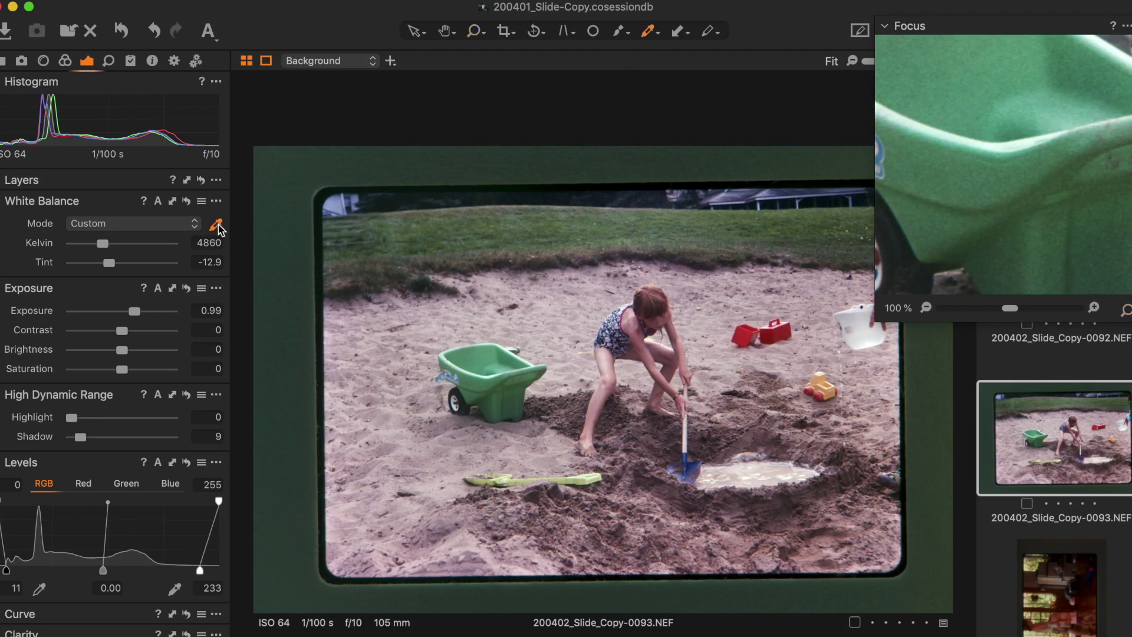
{"action": "left_click", "coordinate": [342, 201]}
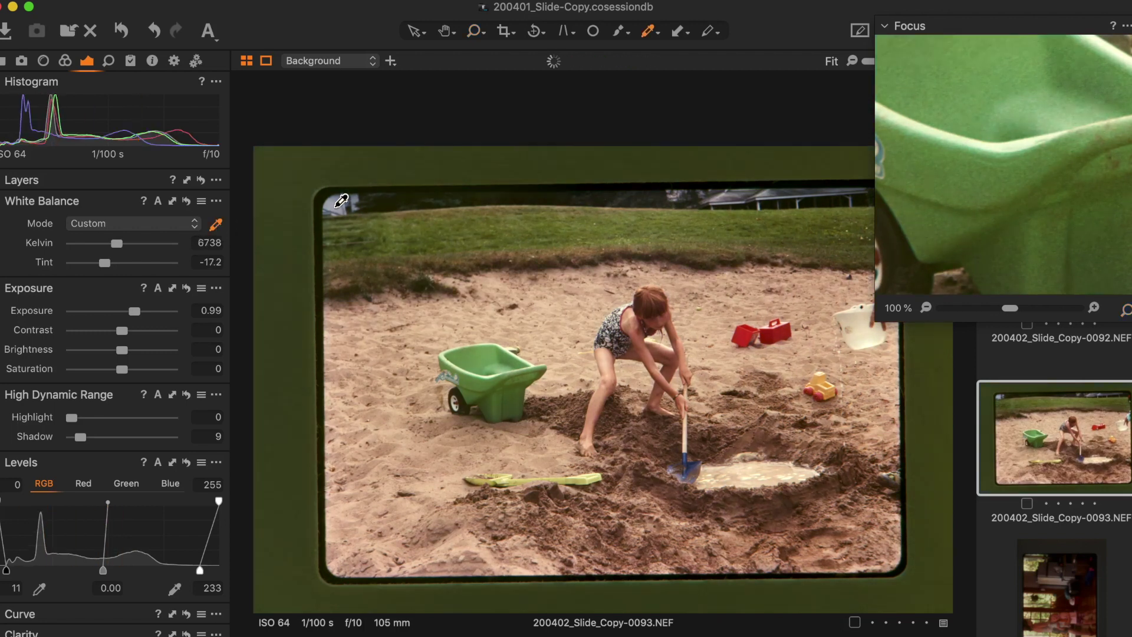